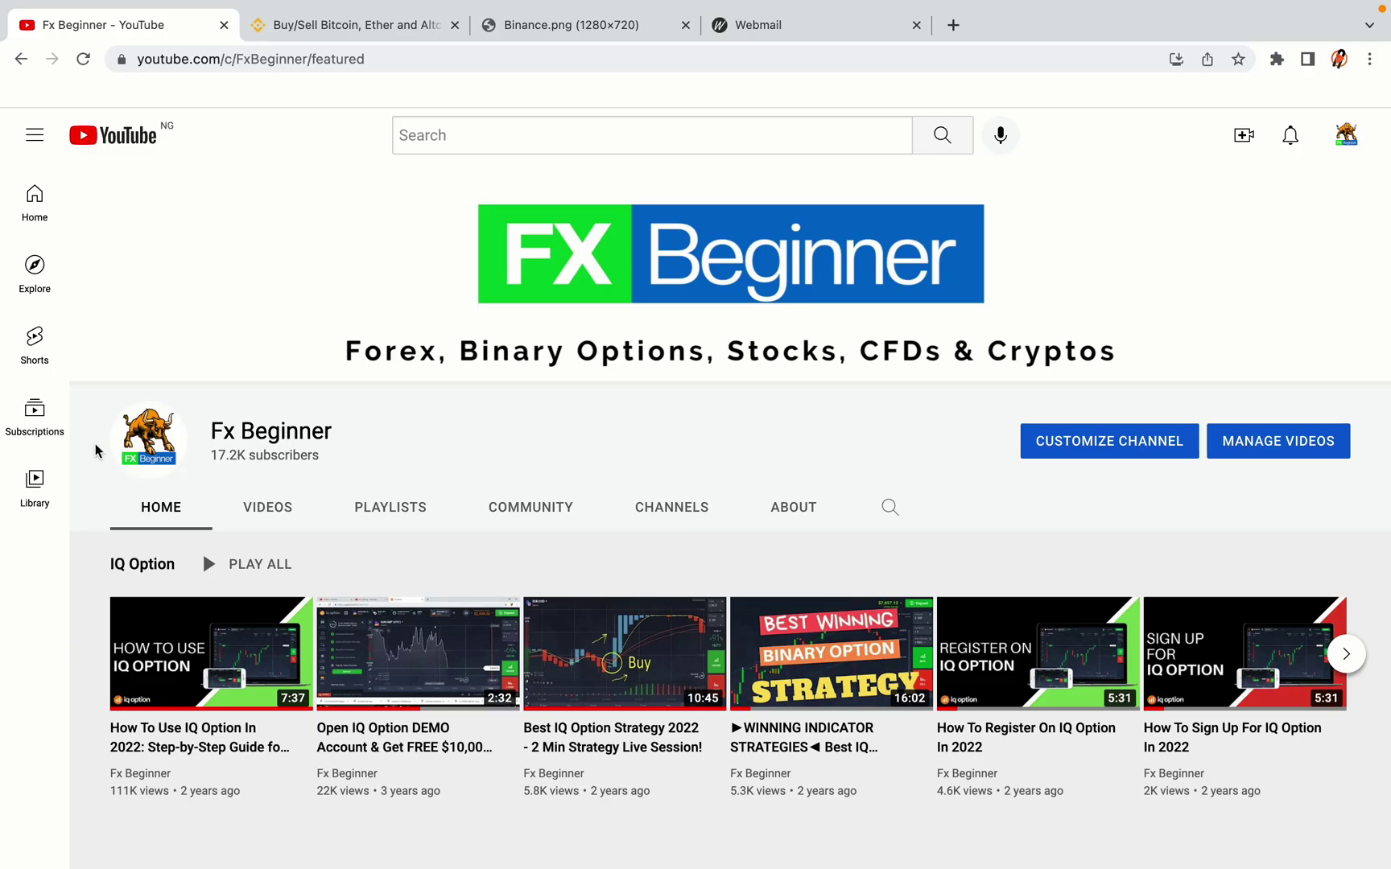
# Switch to the Binance site, examine its home page sections, and check the website link shown in the Binance.png image
pyautogui.scroll(3, 94, 447)
pyautogui.click(346, 24)
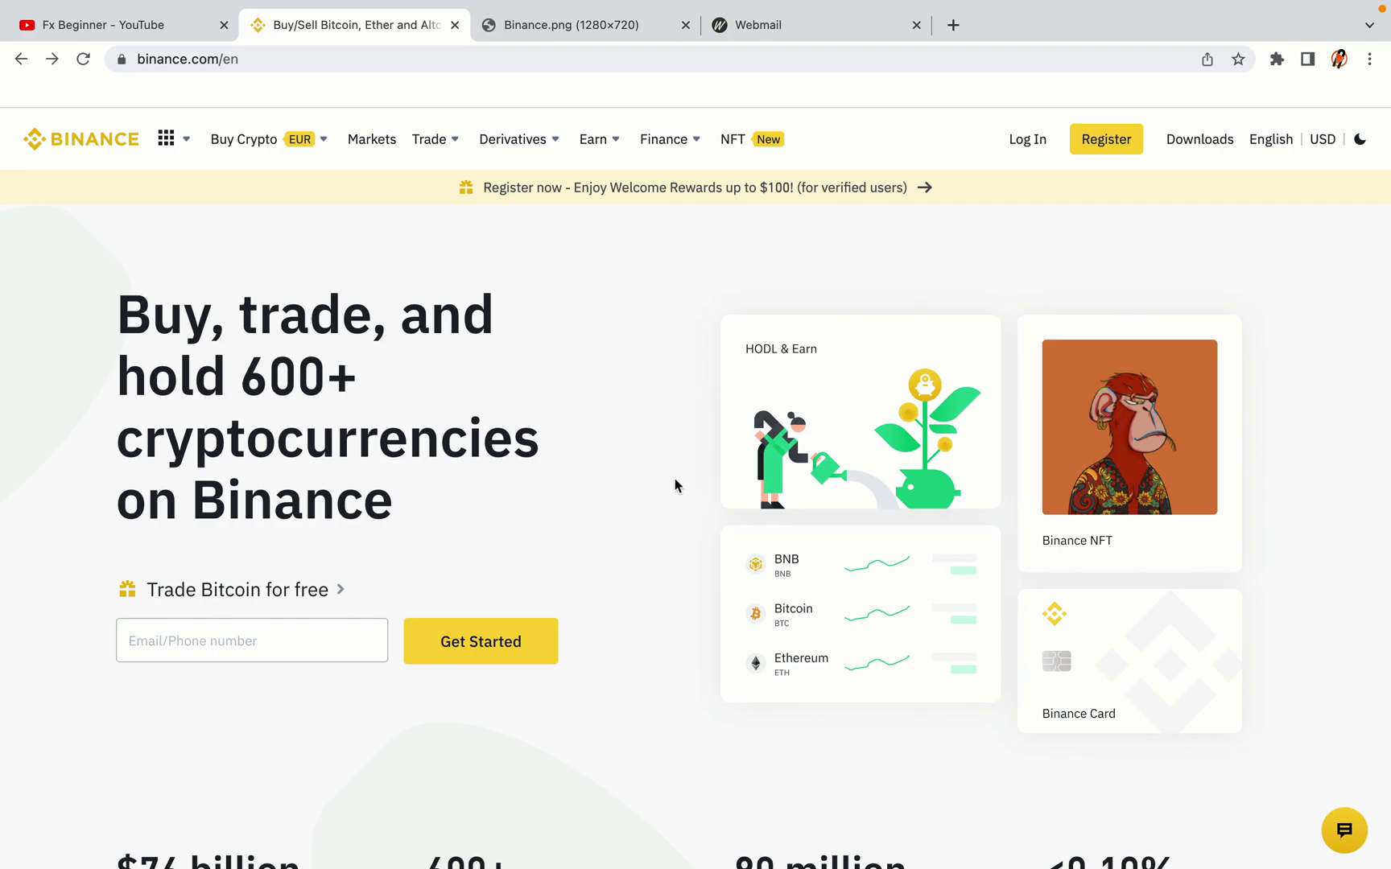
pyautogui.scroll(-5, 675, 480)
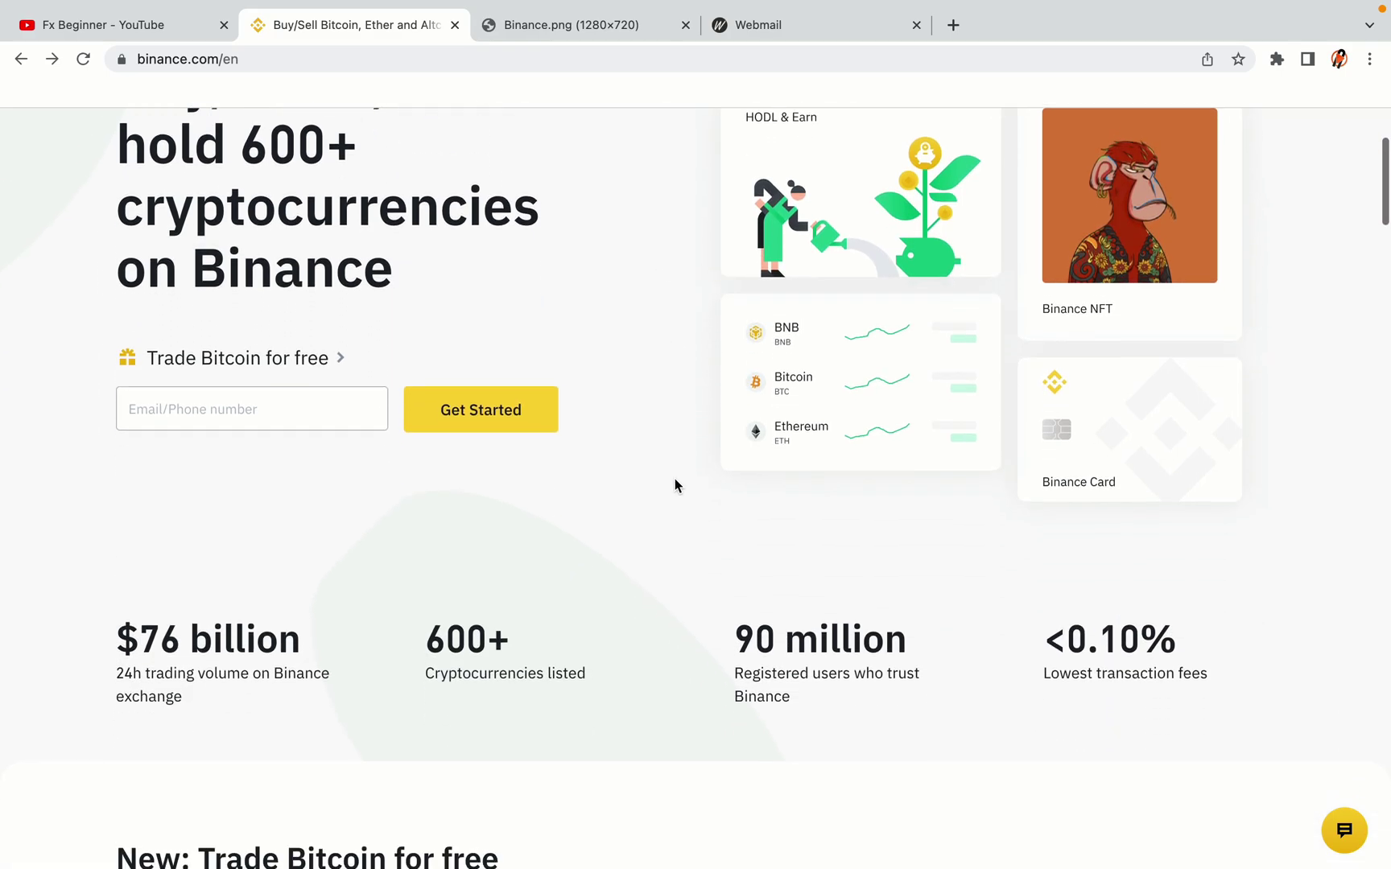
pyautogui.scroll(-1, 674, 480)
pyautogui.scroll(-6, 675, 486)
pyautogui.scroll(4, 675, 484)
pyautogui.scroll(-10, 674, 484)
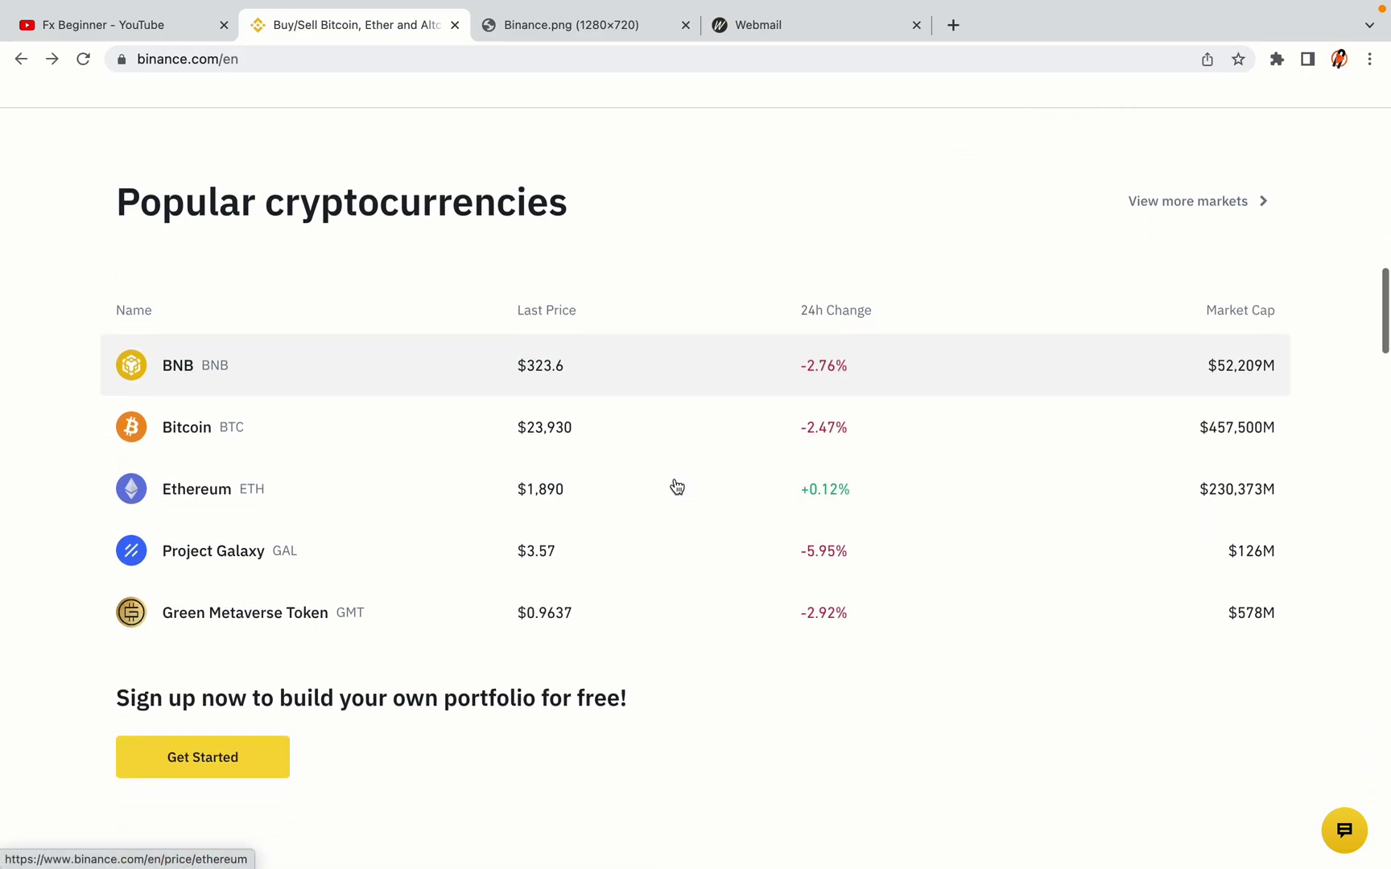
pyautogui.scroll(-3, 676, 487)
pyautogui.scroll(-7, 676, 486)
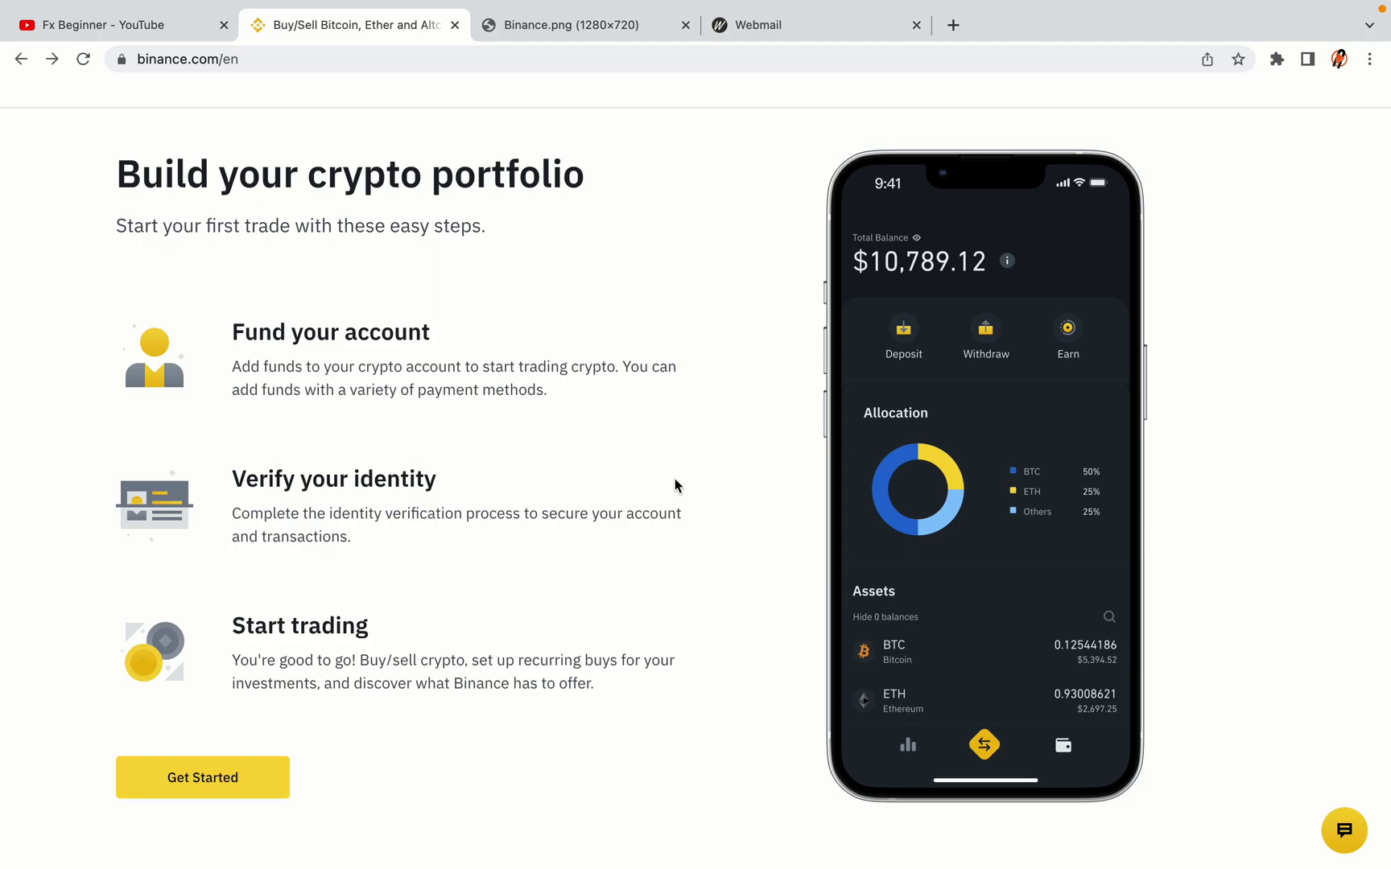
pyautogui.scroll(-9, 674, 485)
pyautogui.scroll(-10, 675, 485)
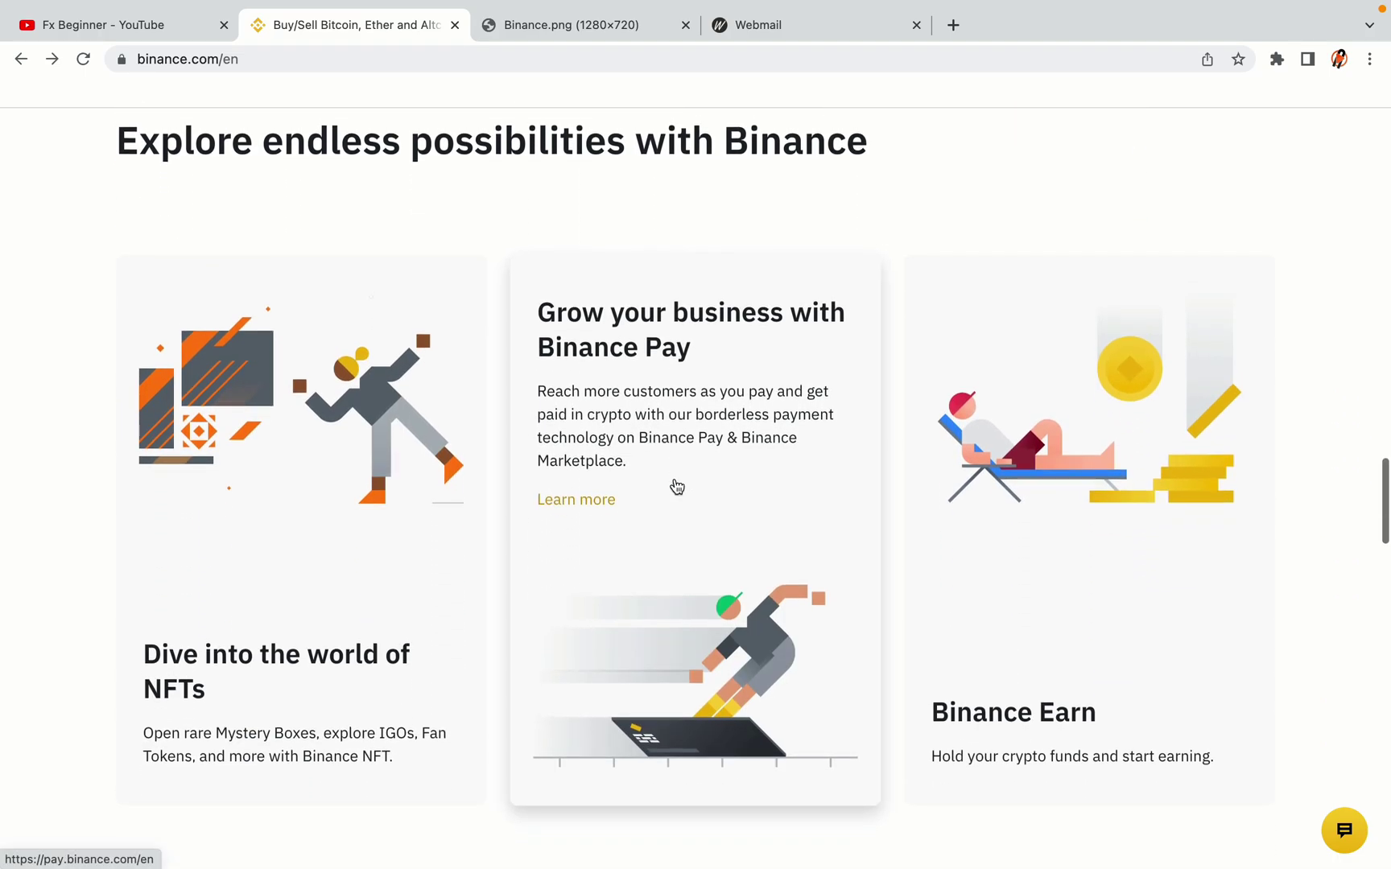
pyautogui.scroll(-2, 675, 479)
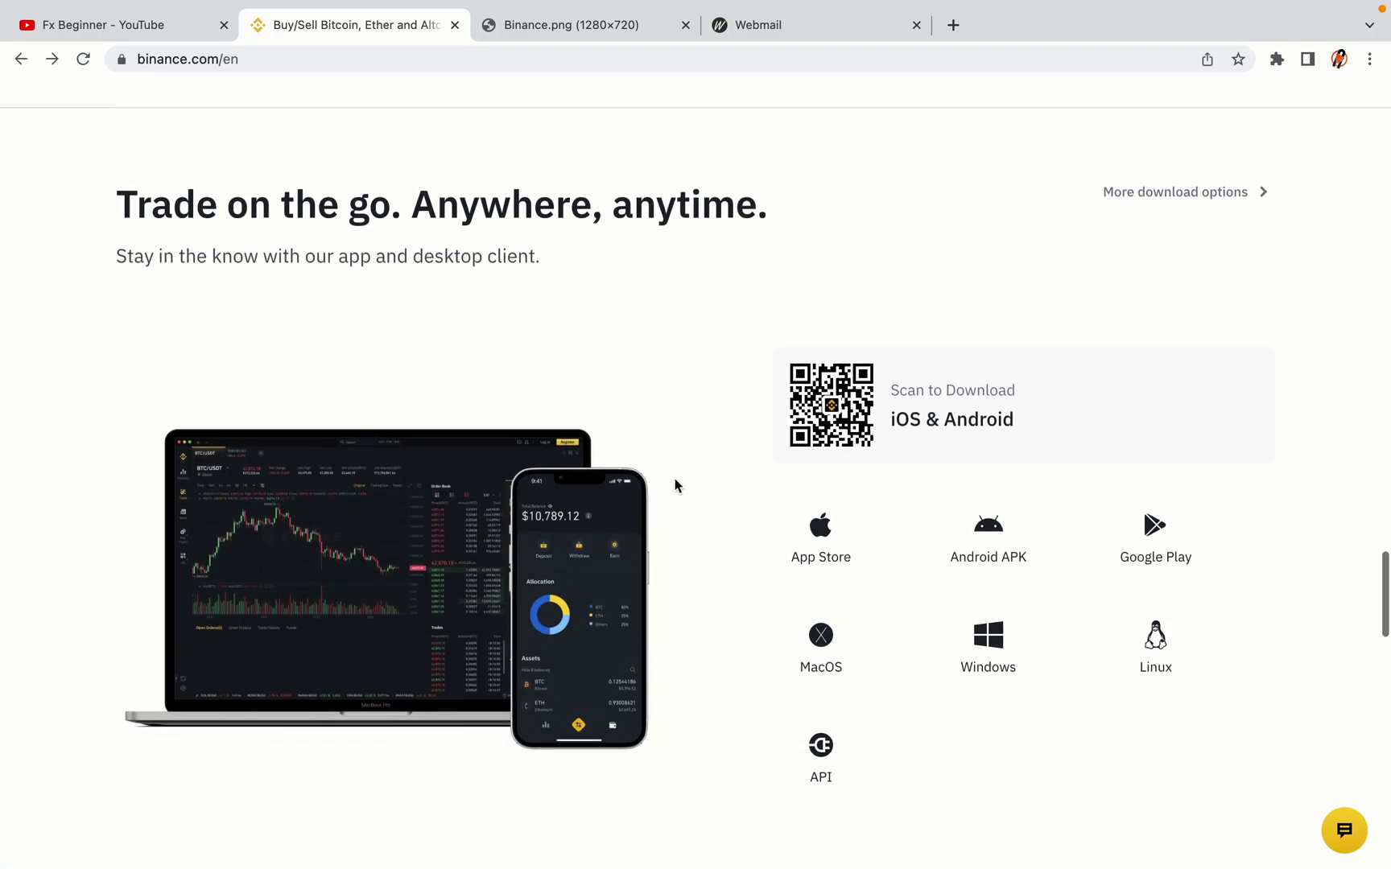
pyautogui.scroll(-7, 674, 479)
pyautogui.scroll(-4, 675, 483)
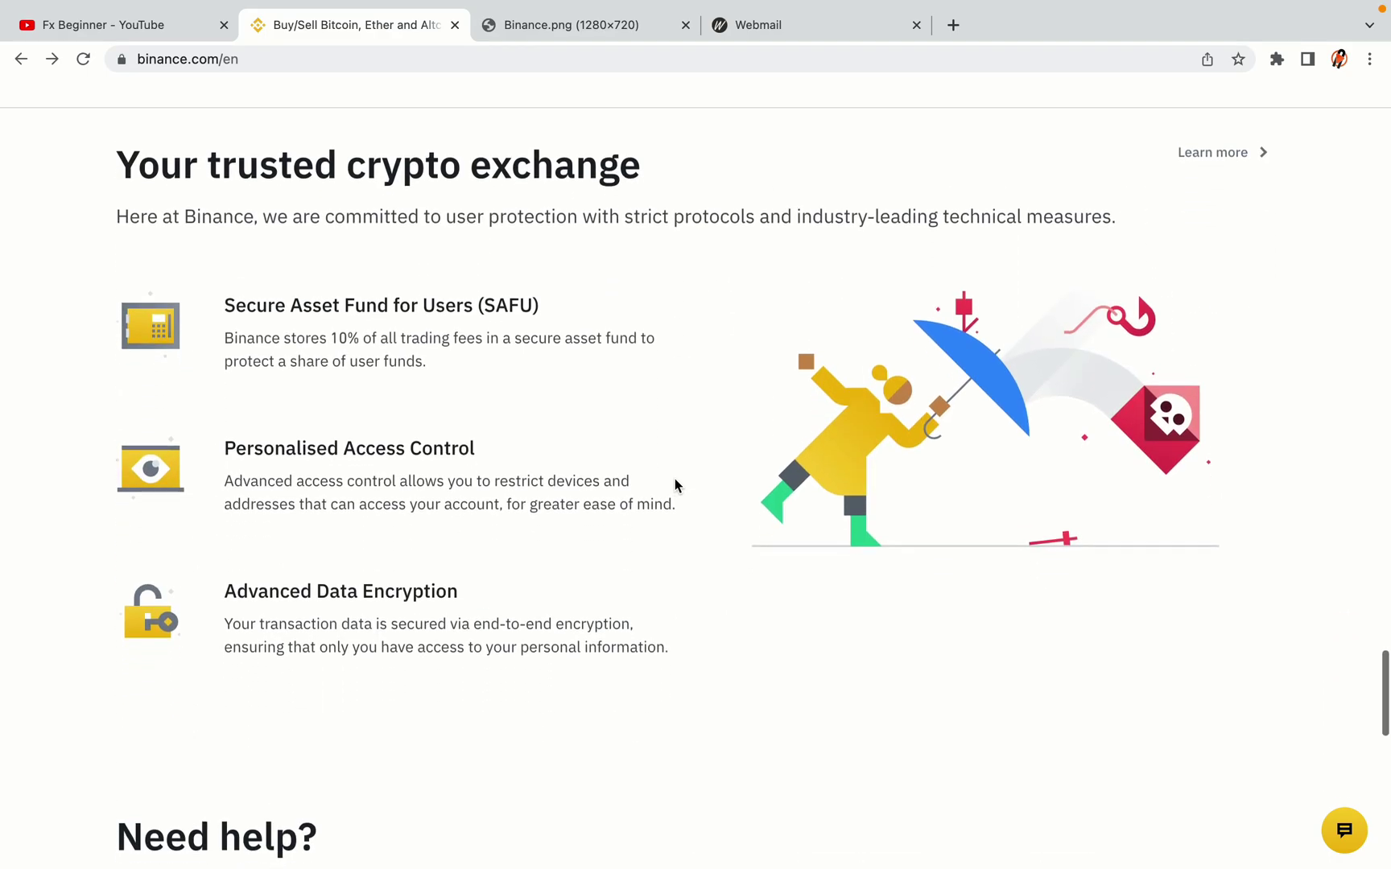
pyautogui.scroll(-8, 674, 479)
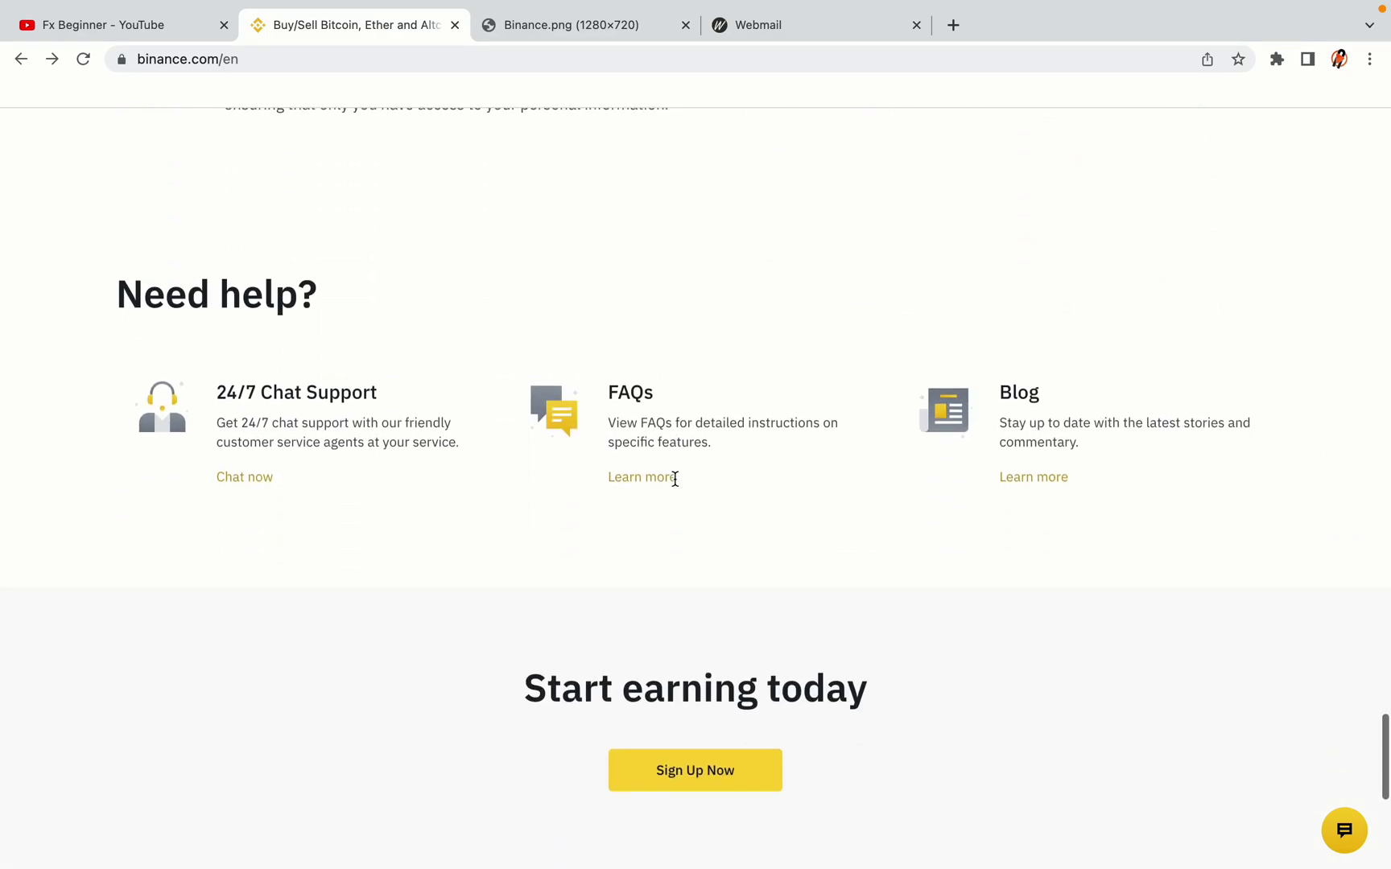
pyautogui.scroll(19, 675, 478)
pyautogui.scroll(20, 674, 480)
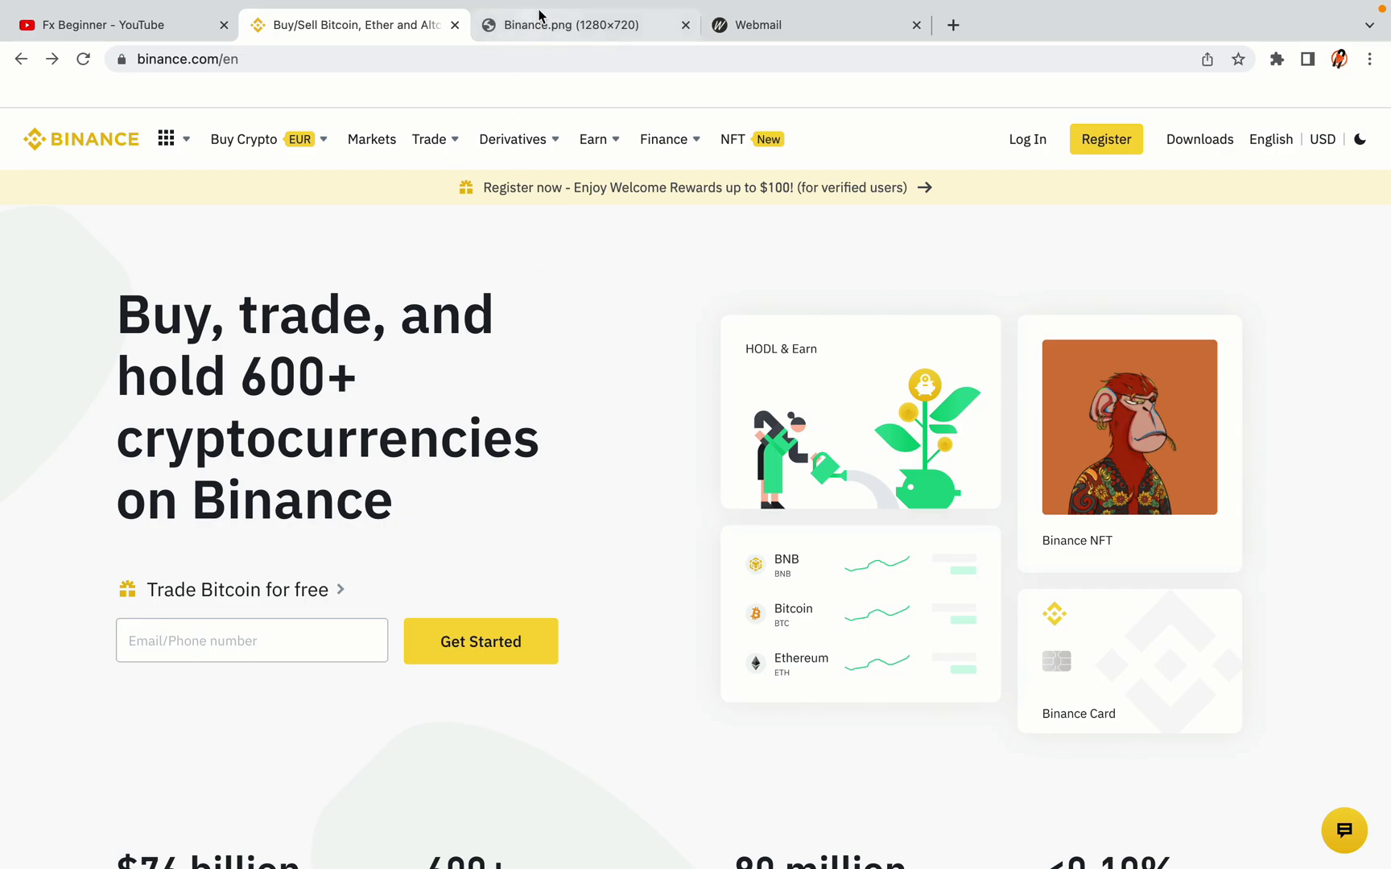
pyautogui.click(582, 25)
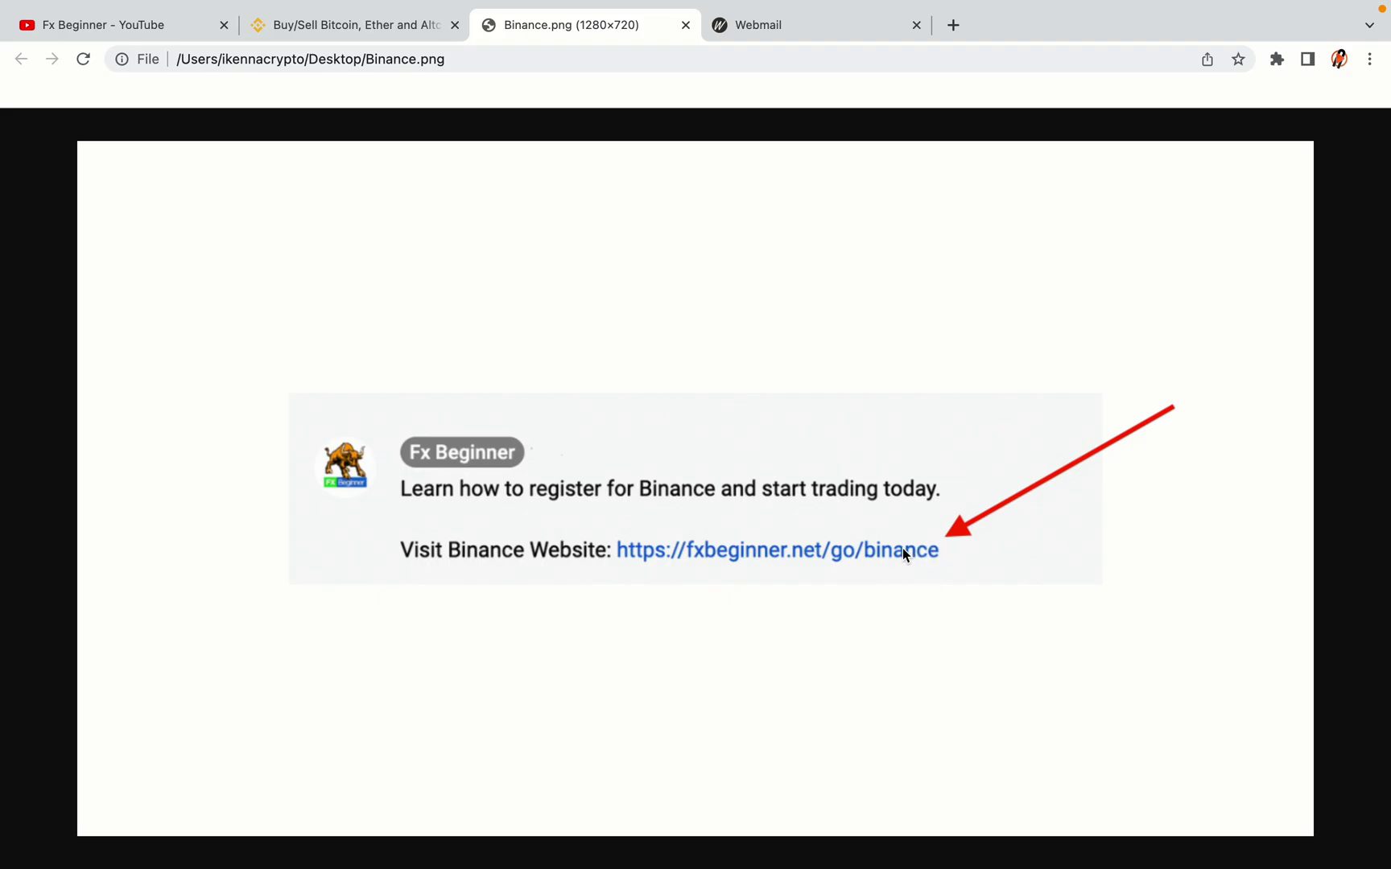
pyautogui.hotkey('ctrl', 'shift', 'Tab')
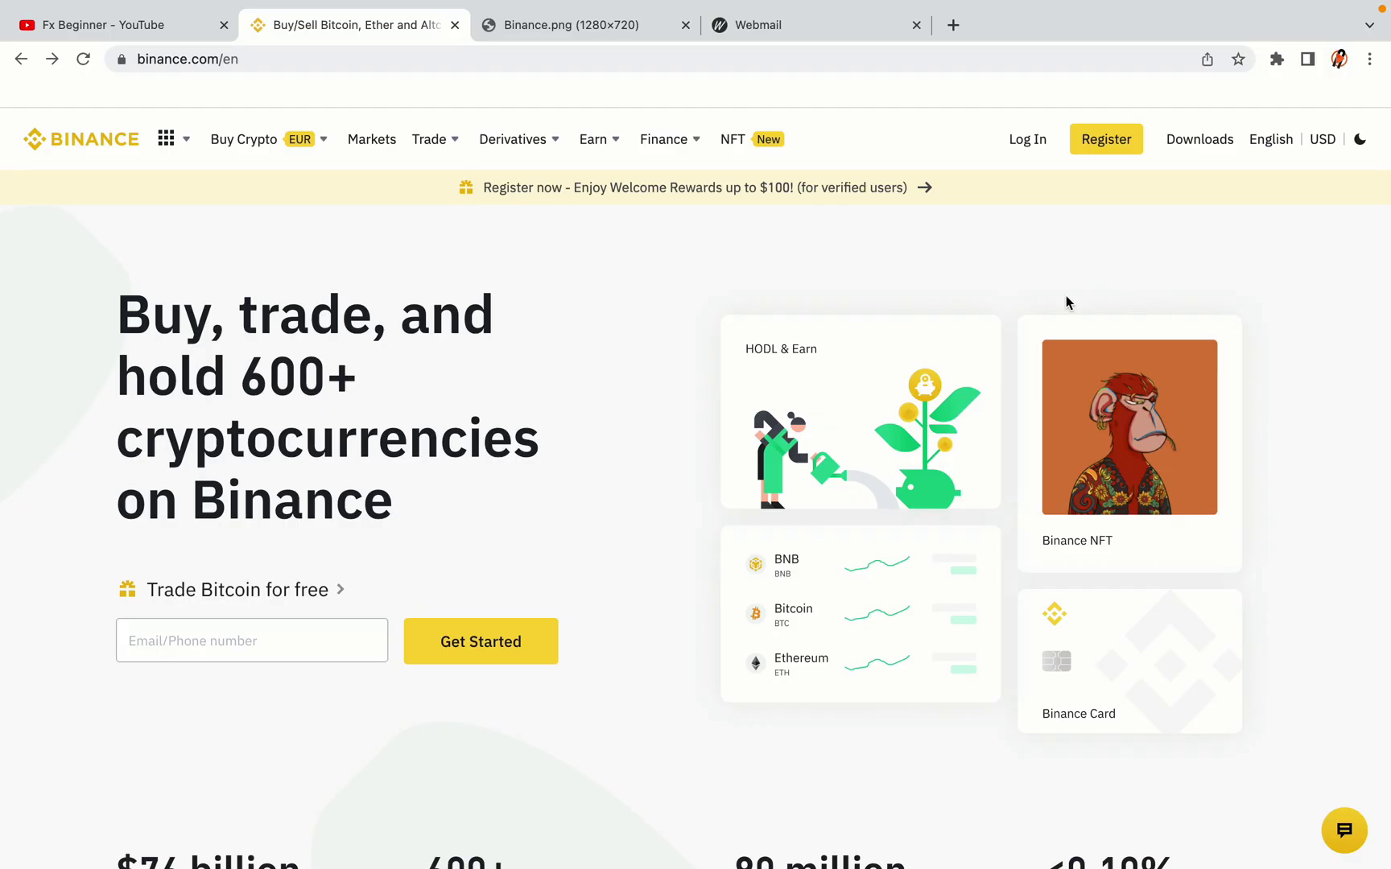
# Register a personal Binance account by email, entering the email address and account password, agreeing to the terms, and submitting the form
pyautogui.click(1117, 151)
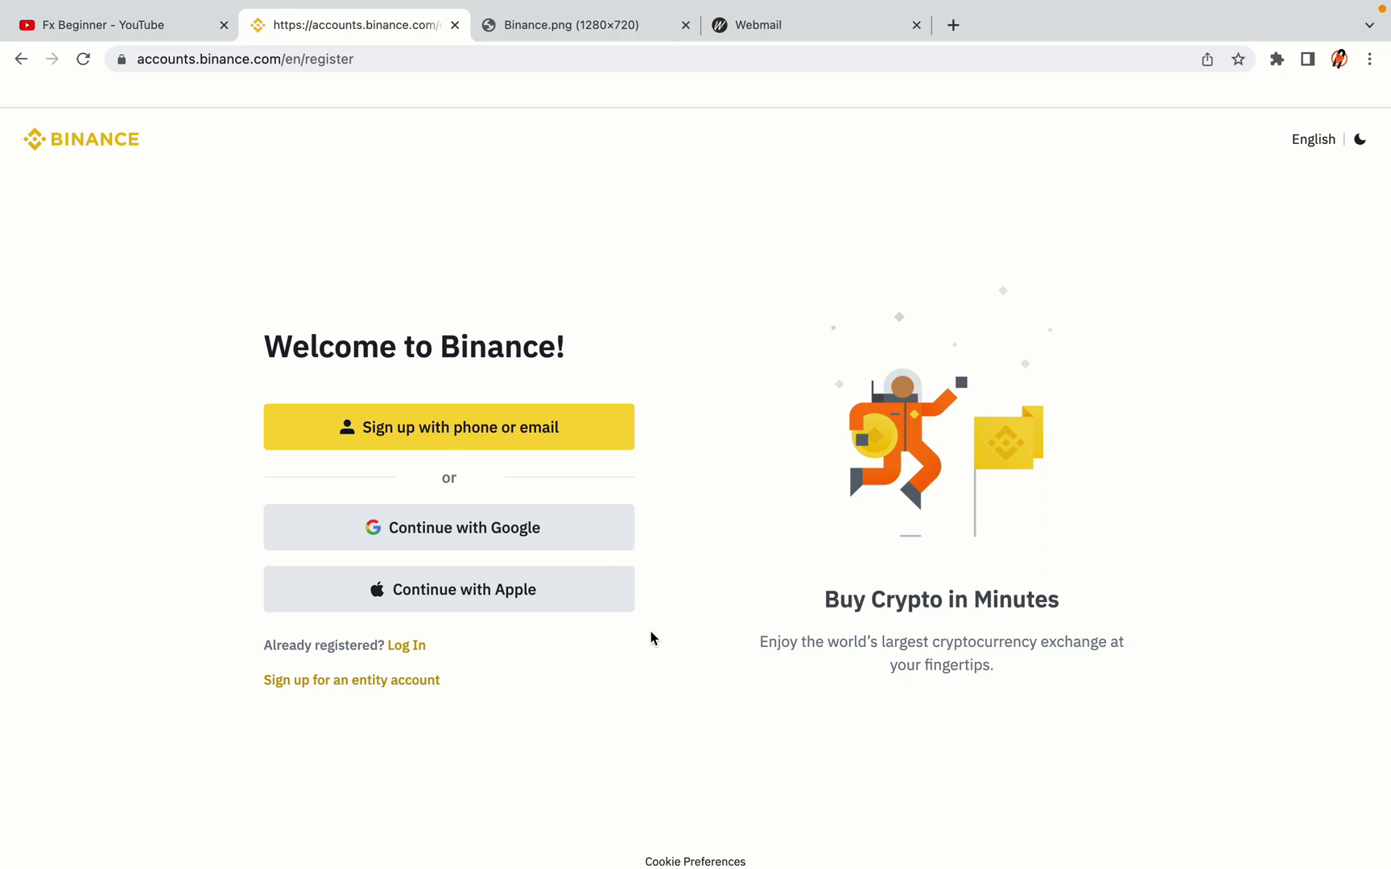
pyautogui.click(575, 445)
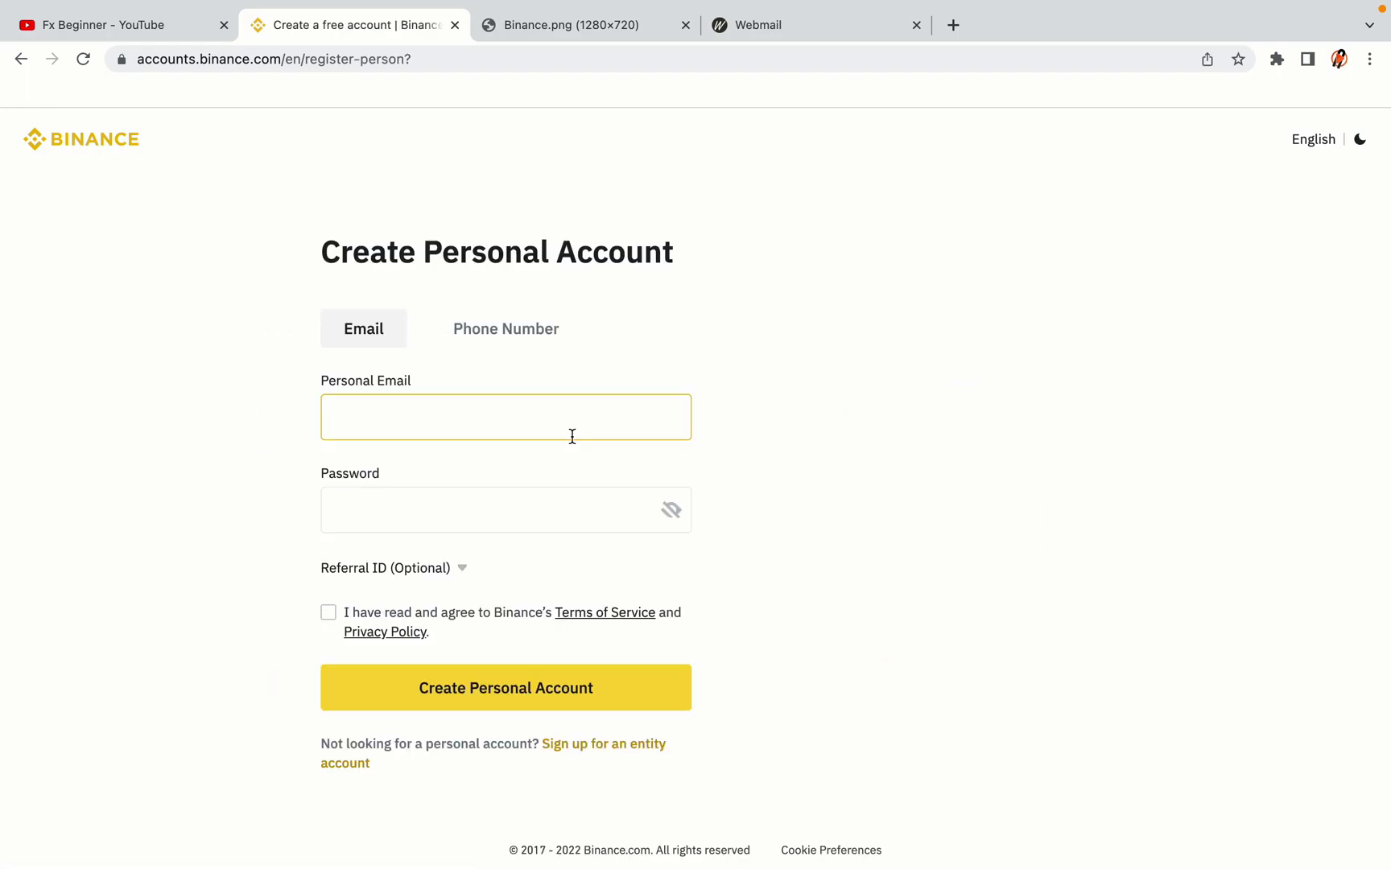
pyautogui.click(854, 493)
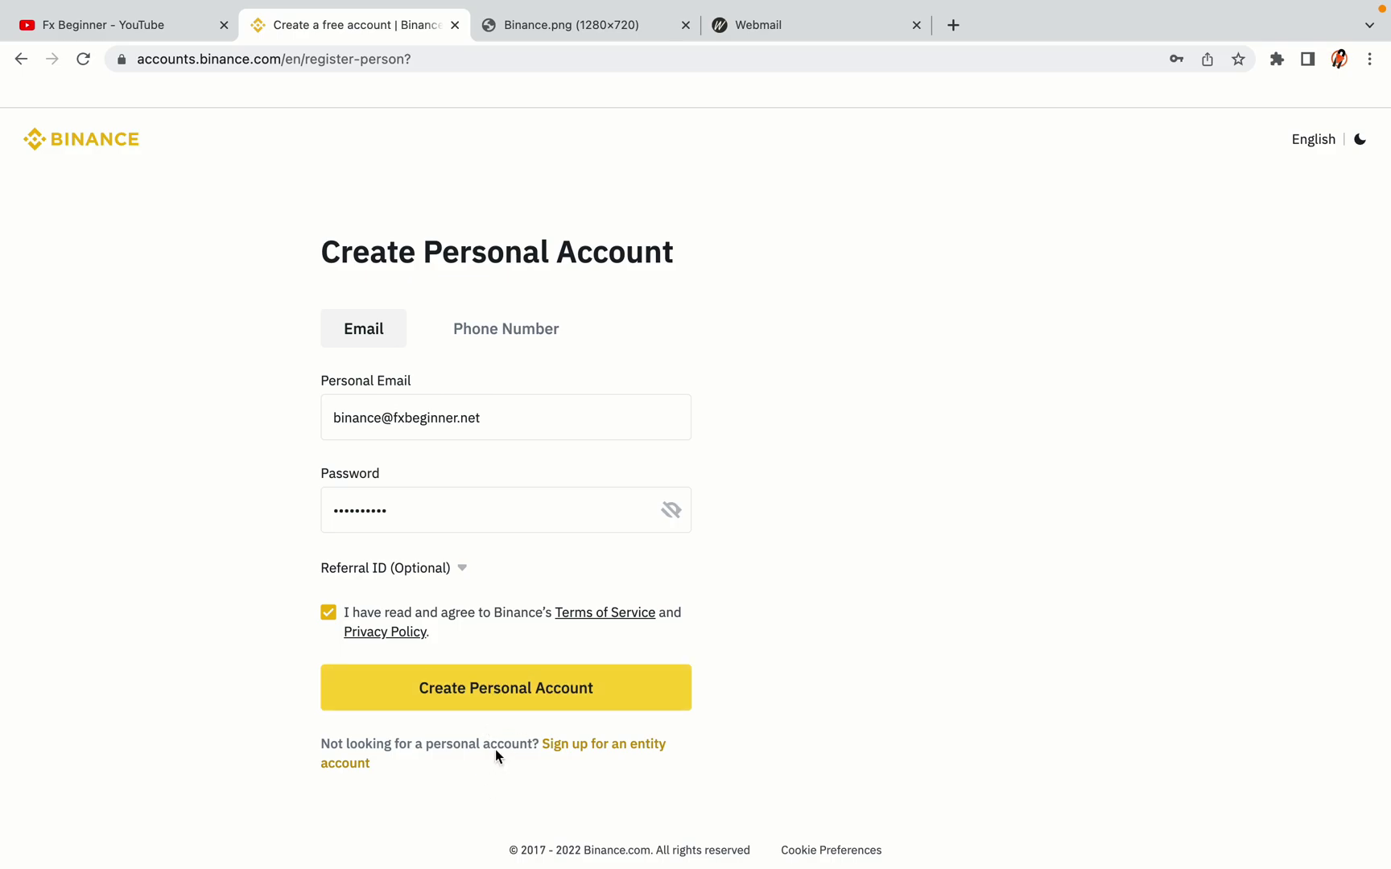
pyautogui.click(529, 691)
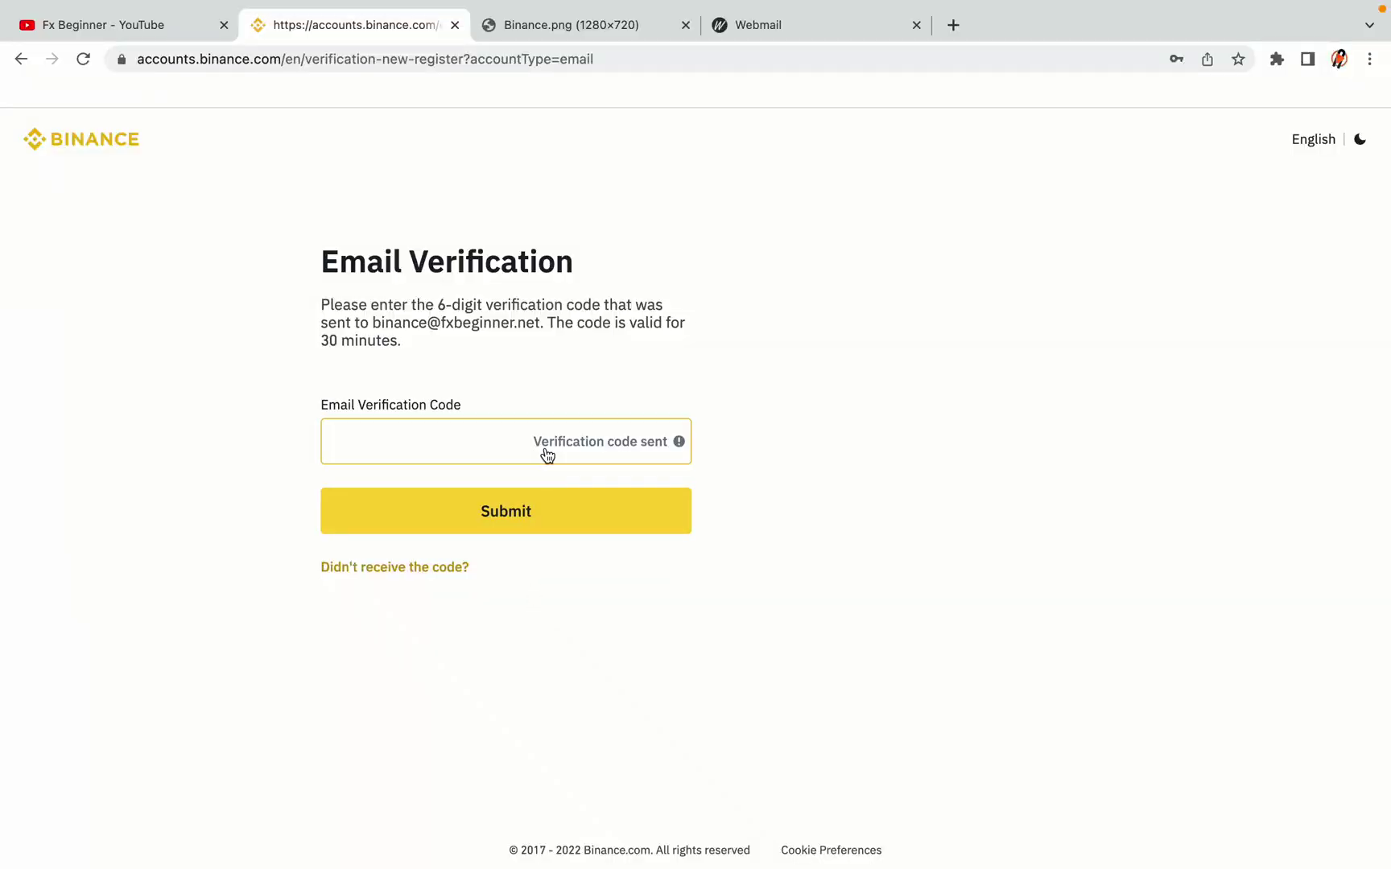
# Switch to Webmail, open Binance's registration confirmation email, and copy the account activation code
pyautogui.moveTo(794, 31); pyautogui.dragTo(580, 25)
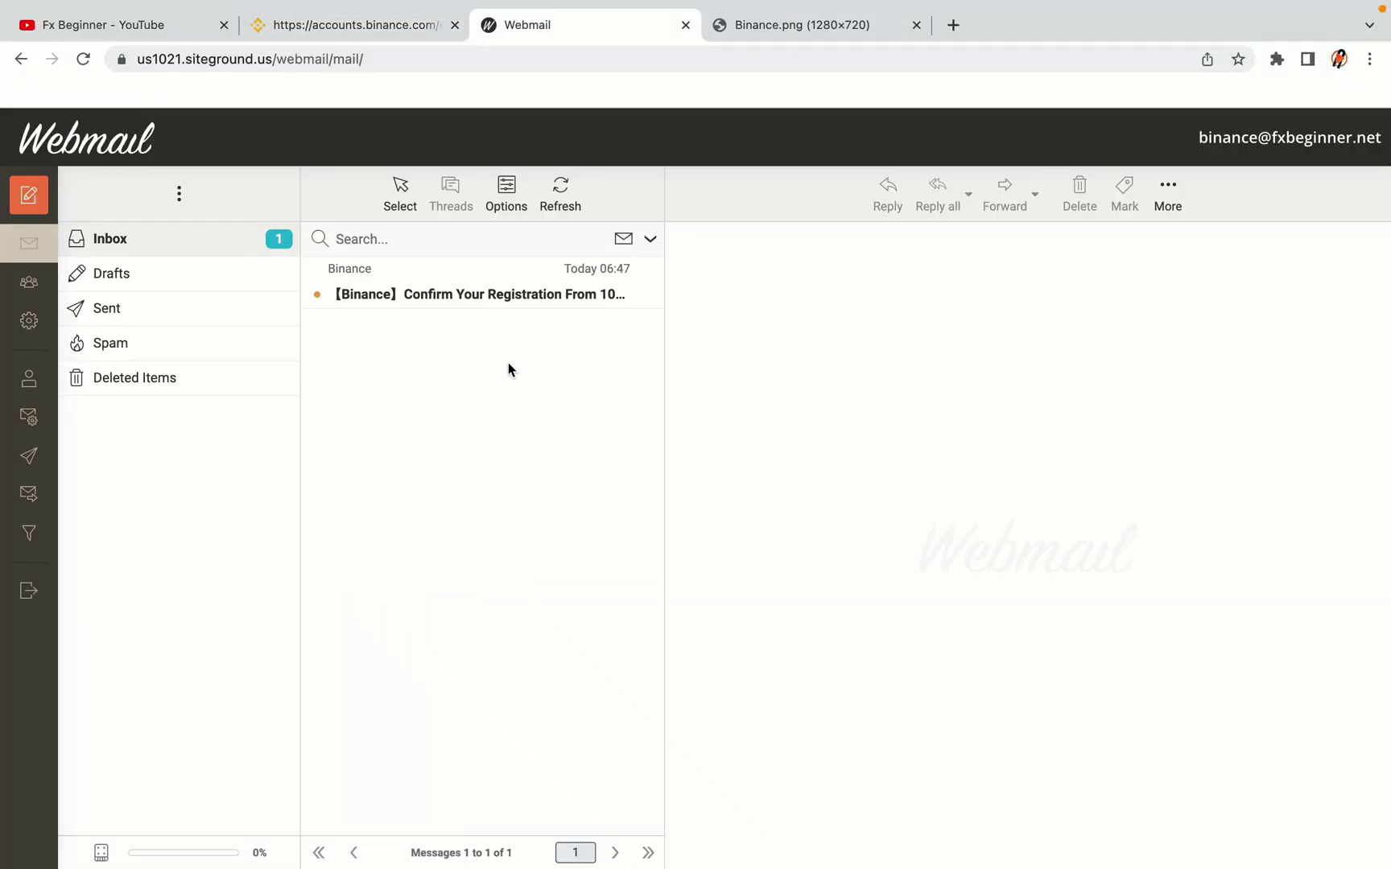
pyautogui.click(483, 295)
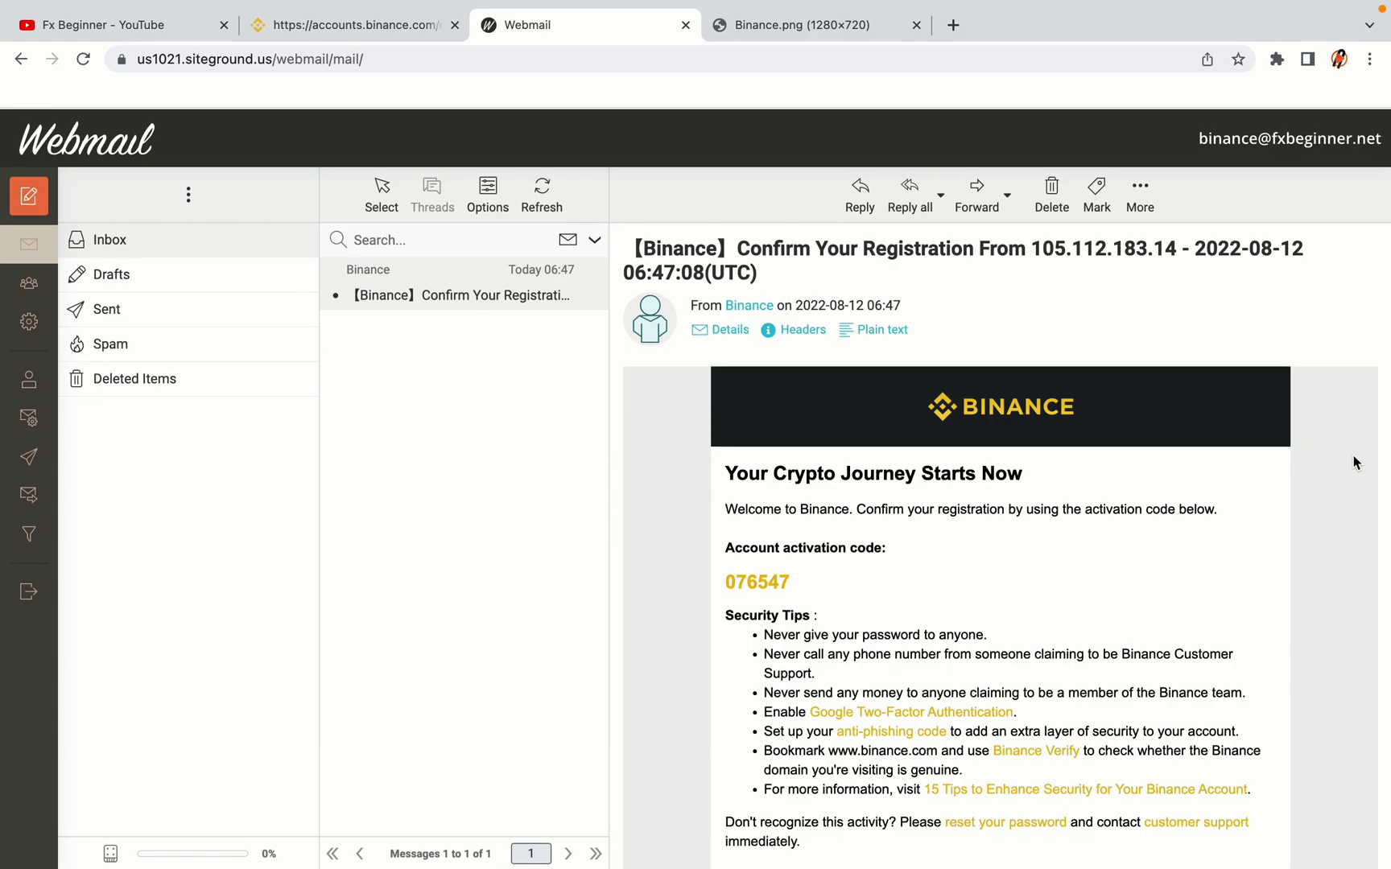
pyautogui.scroll(-3, 1042, 465)
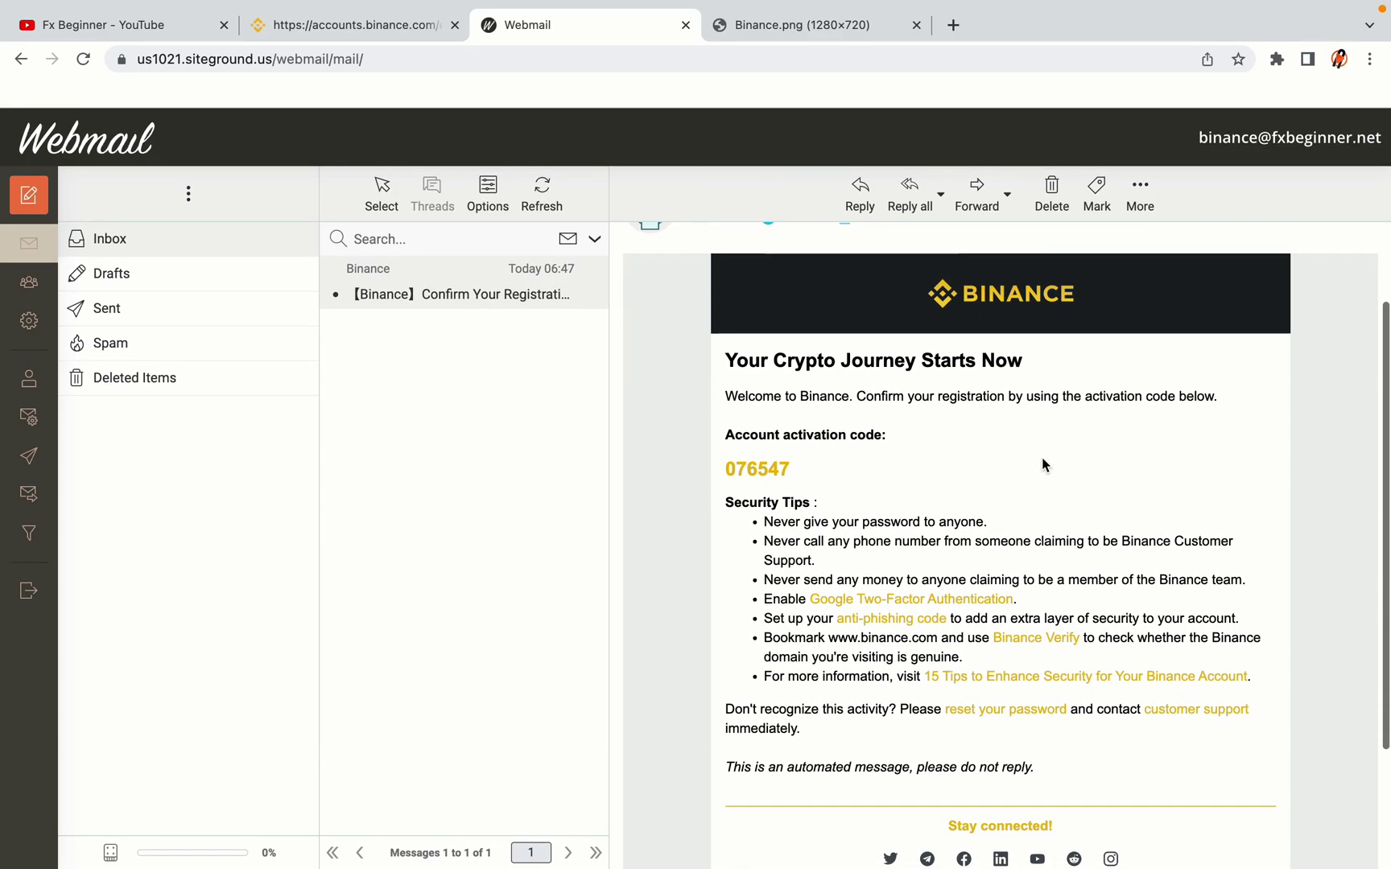
pyautogui.scroll(1, 1043, 465)
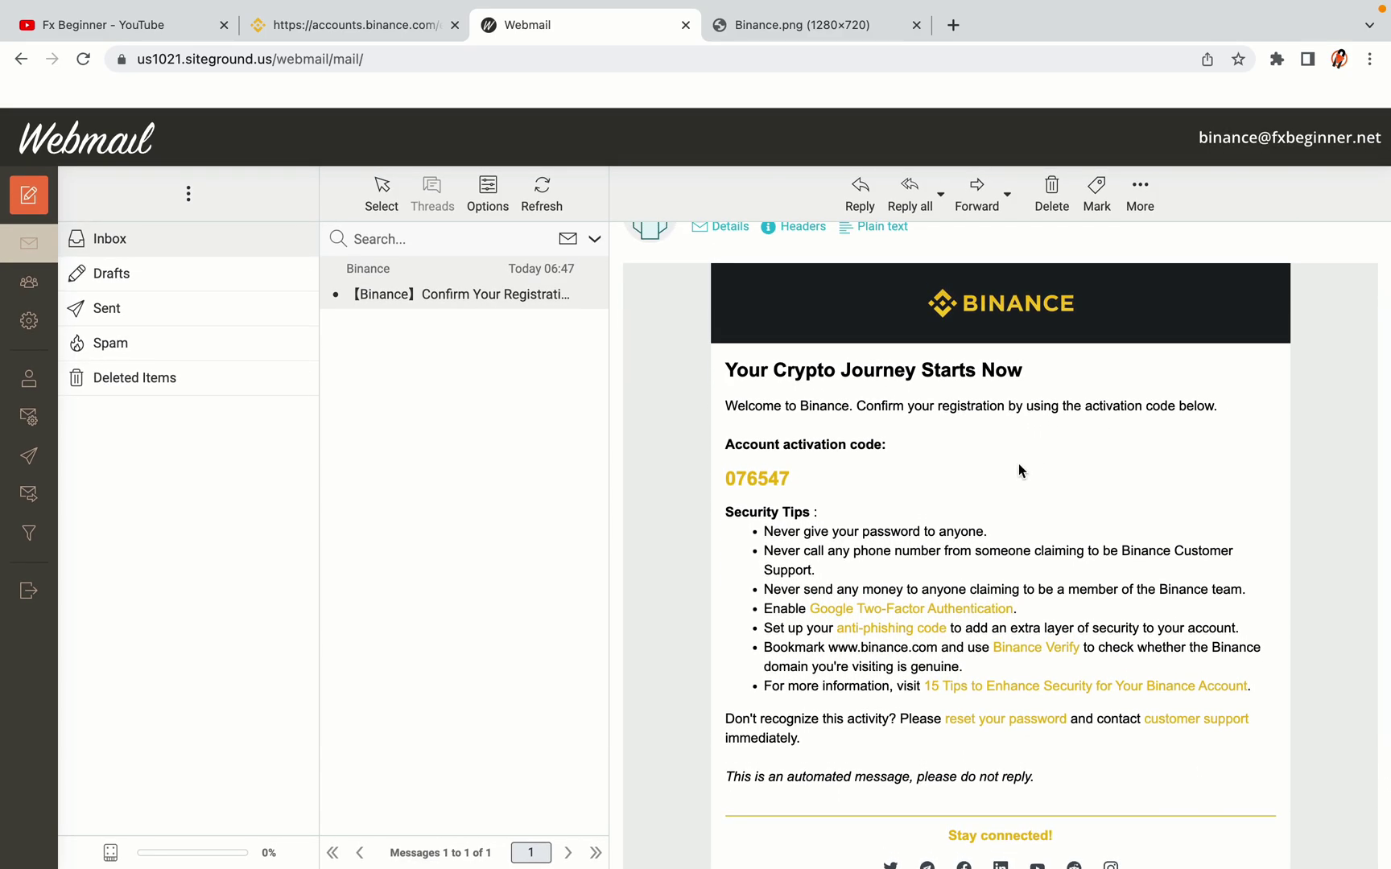
pyautogui.moveTo(724, 478); pyautogui.dragTo(791, 479)
pyautogui.click(795, 482)
pyautogui.rightClick(769, 475)
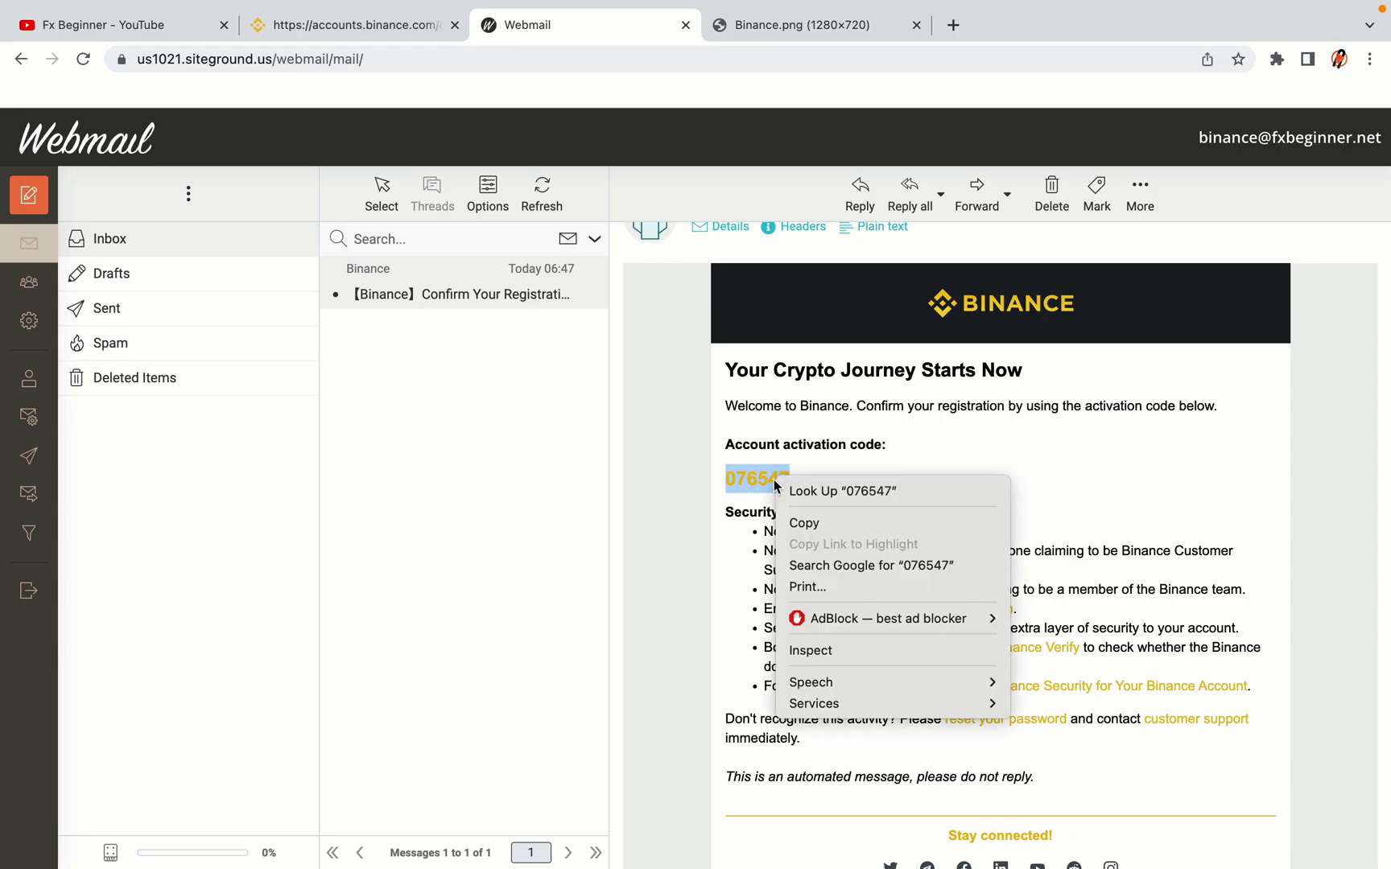
pyautogui.click(797, 519)
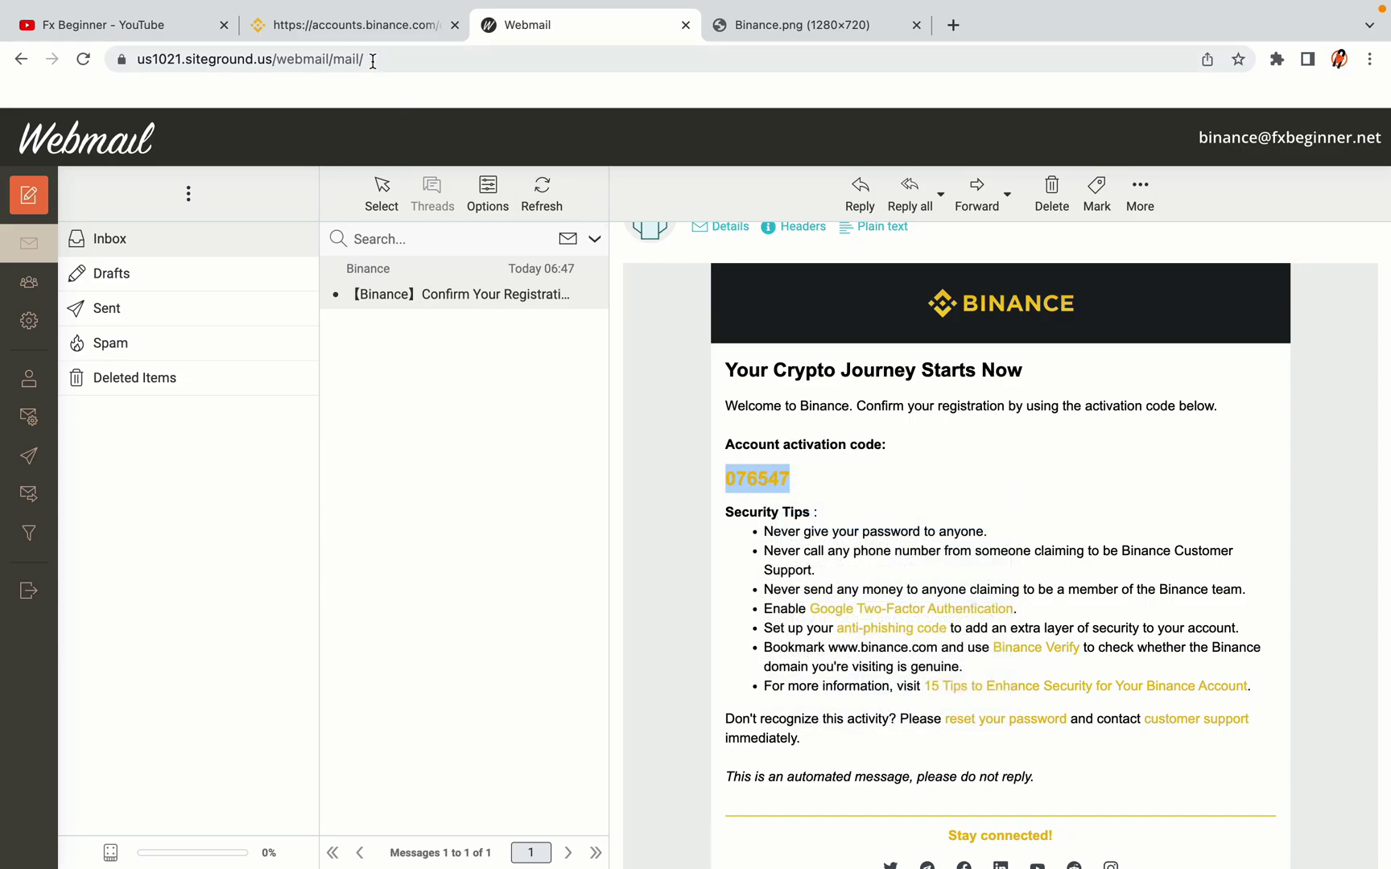
# Return to Binance's Email Verification page and paste the copied code as the email verification code
pyautogui.click(363, 25)
pyautogui.click(439, 438)
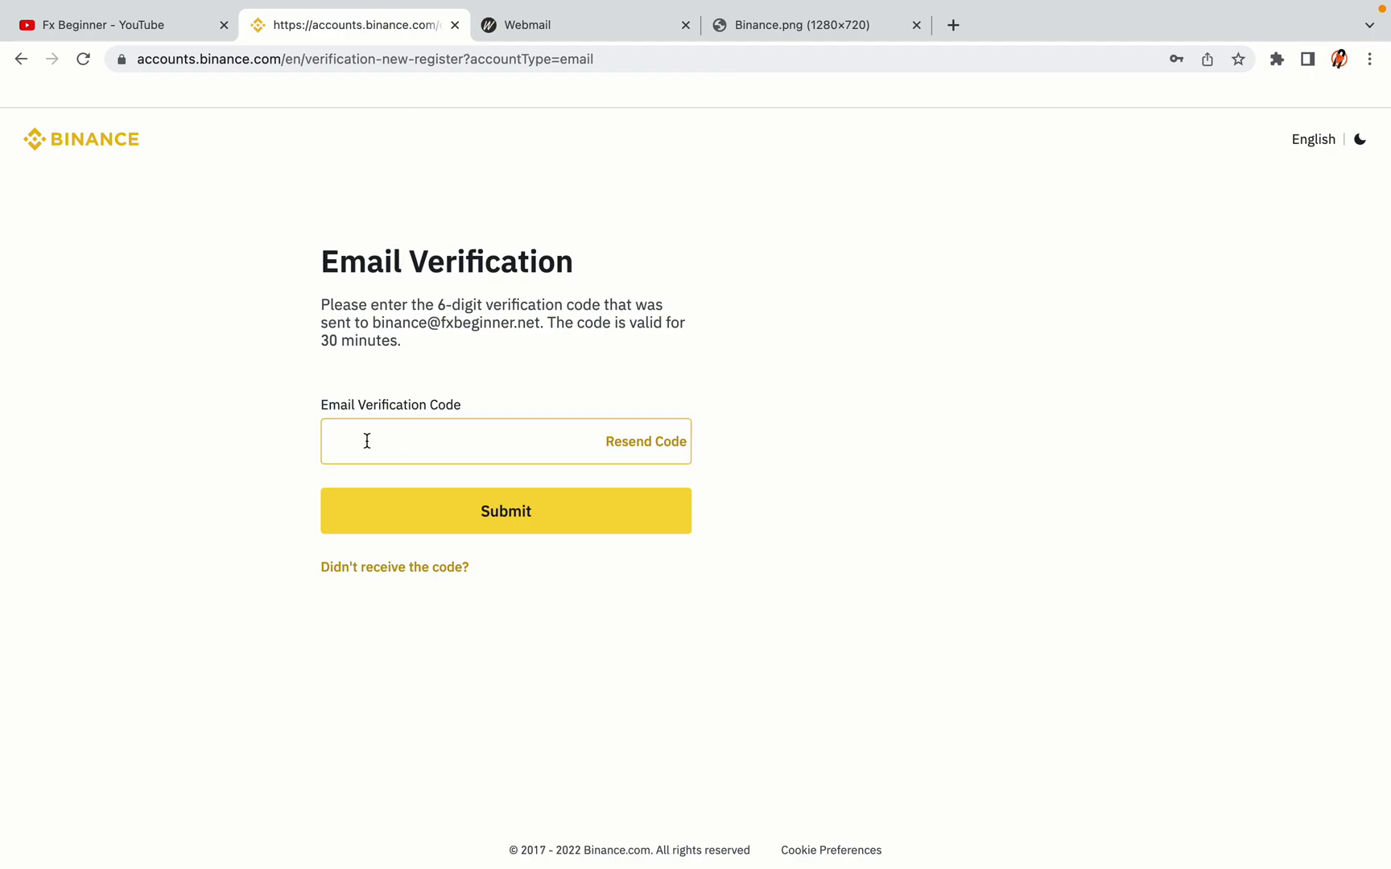
pyautogui.press('super+v')
pyautogui.click(246, 415)
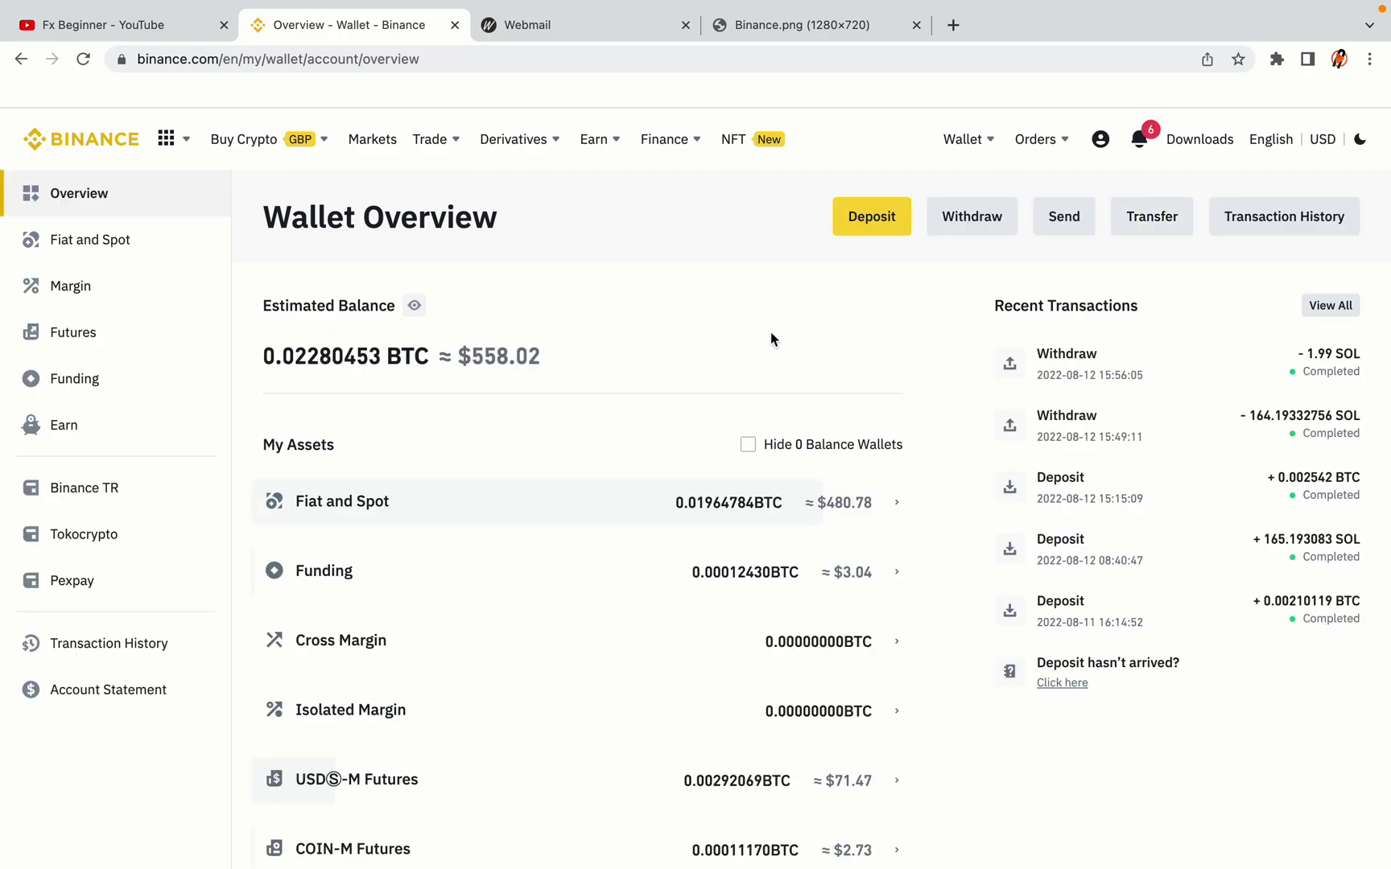
# Review the wallet overview along with the Buy Crypto and Trade options, and return to the Binance home page
pyautogui.scroll(-3, 855, 374)
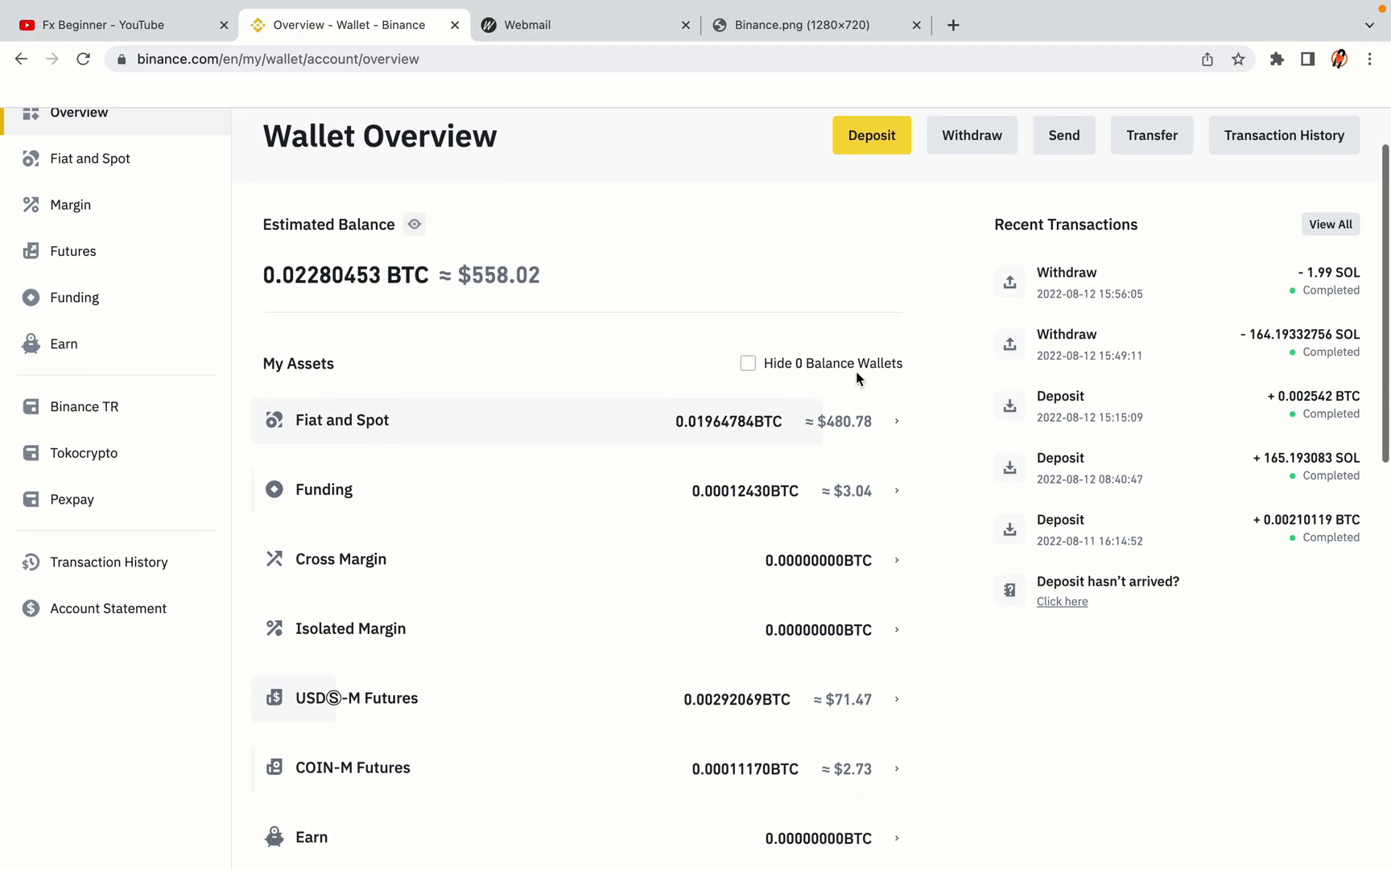
pyautogui.scroll(-3, 855, 370)
pyautogui.scroll(5, 855, 370)
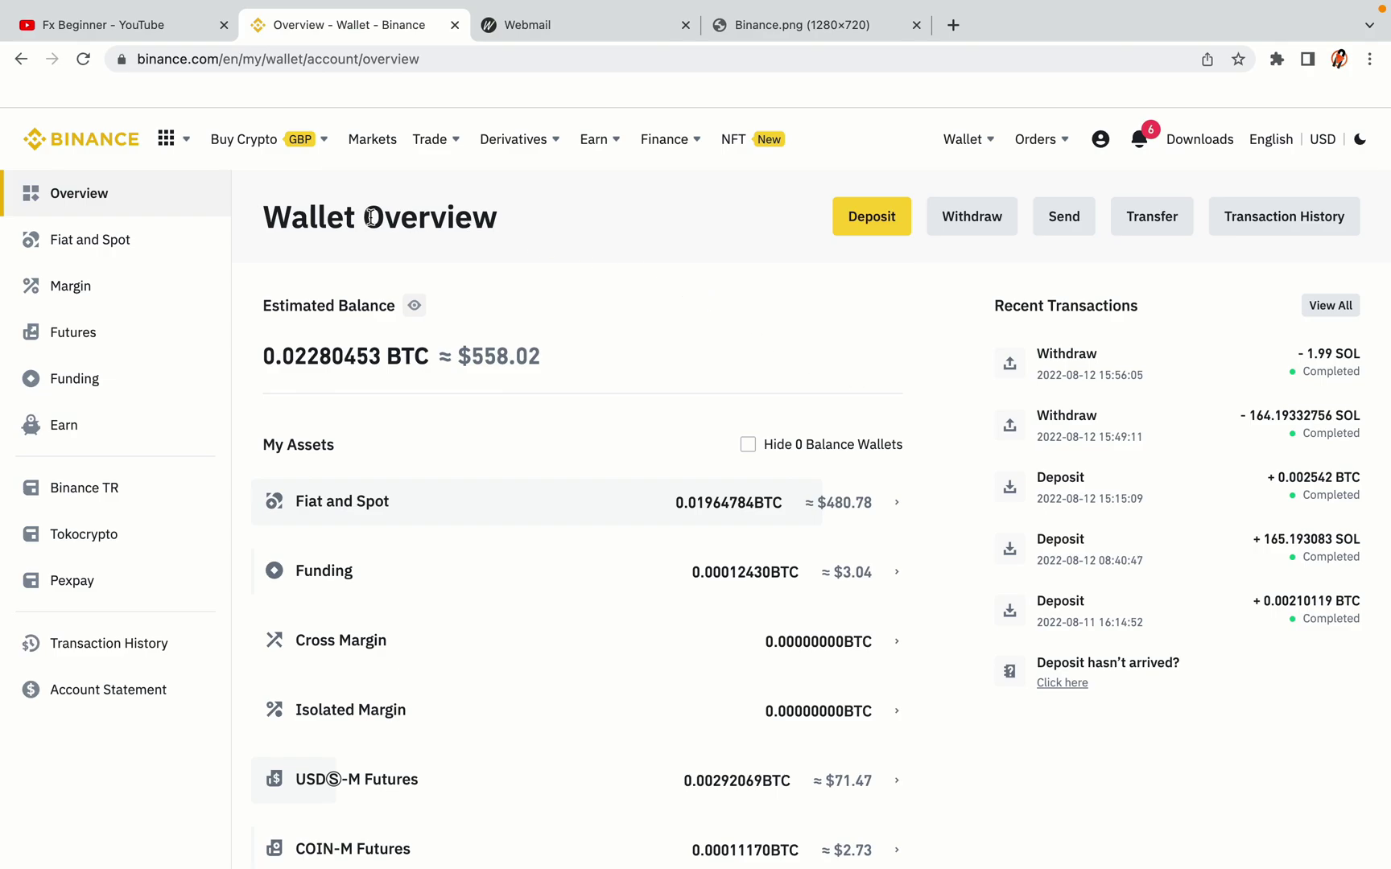
pyautogui.moveTo(326, 157)
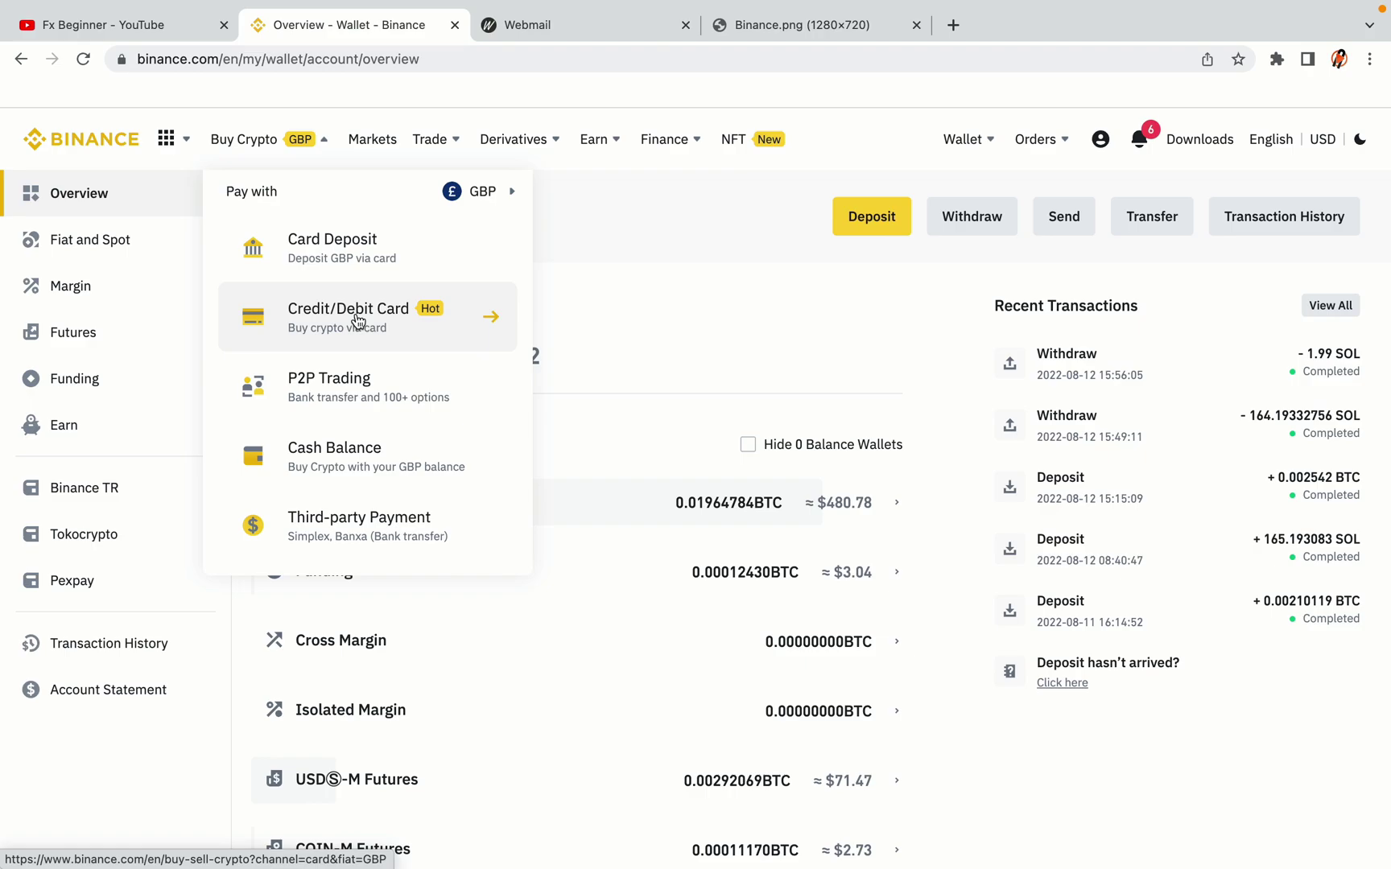
pyautogui.moveTo(429, 142)
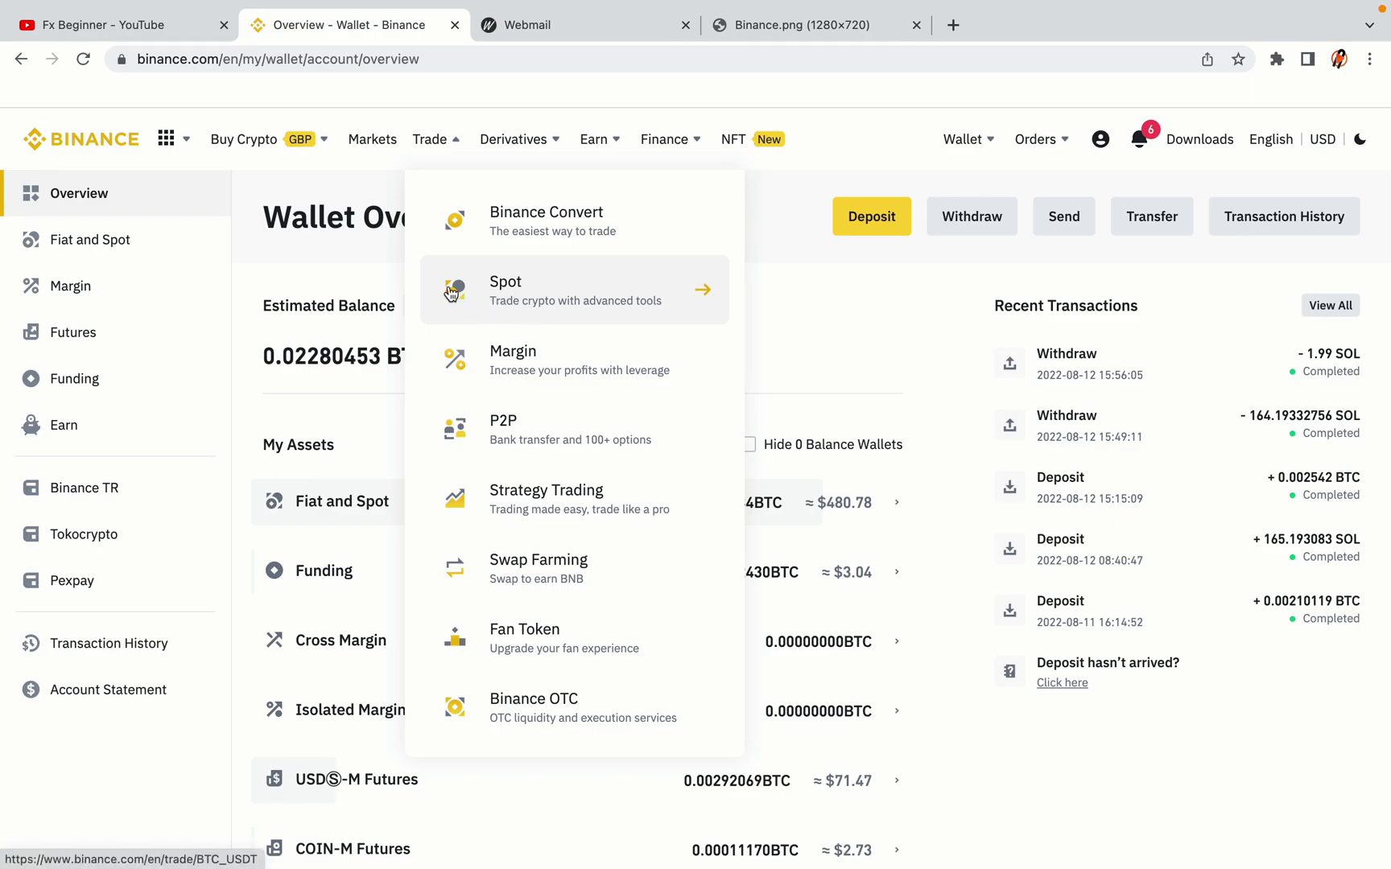
pyautogui.click(91, 133)
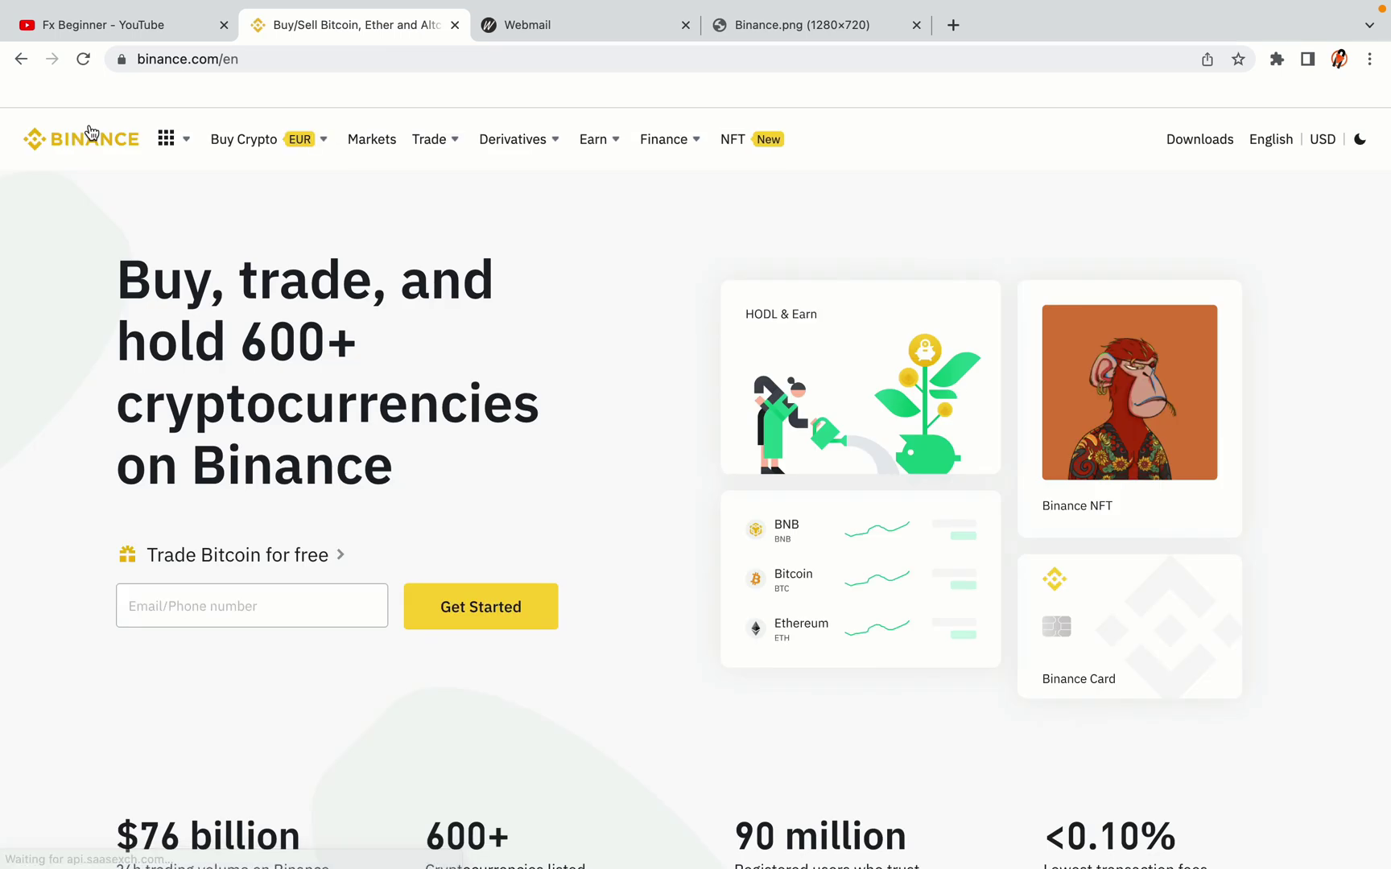